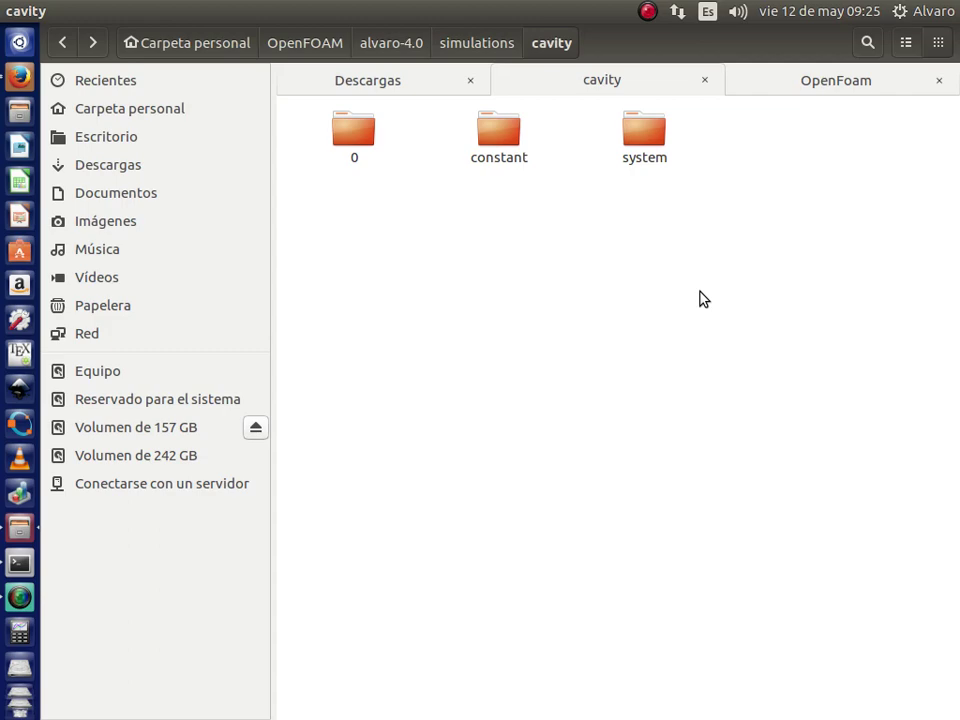
# - Switch from Nautilus to the terminal already open in the cavity case folder
pyautogui.hotkey('alt', 'Tab')
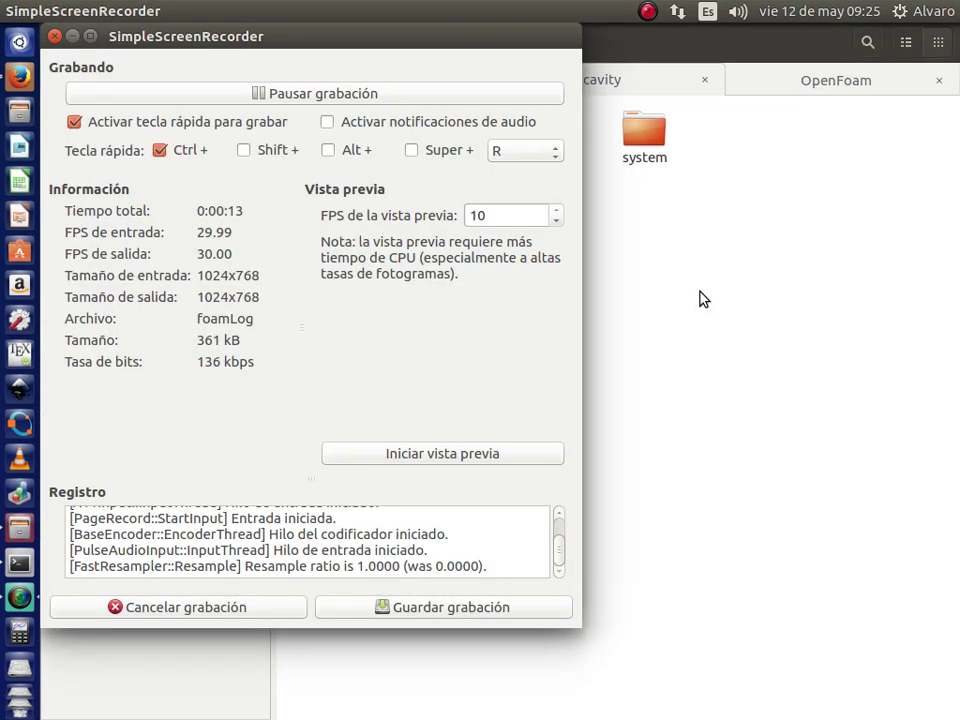
pyautogui.hotkey('alt', 'Tab')
pyautogui.hotkey('alt', 'Tab')
pyautogui.press('Tab')
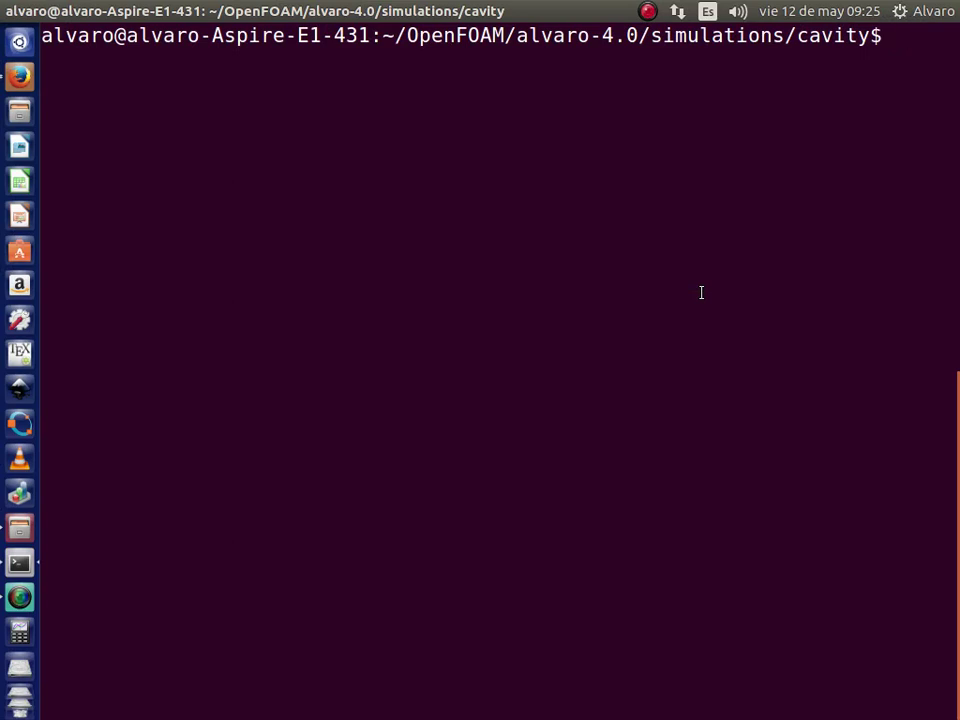
# - Run icoFoam on the cavity case until it ends at Time = 0.5, then return to Files
pyautogui.write('icoFoam')
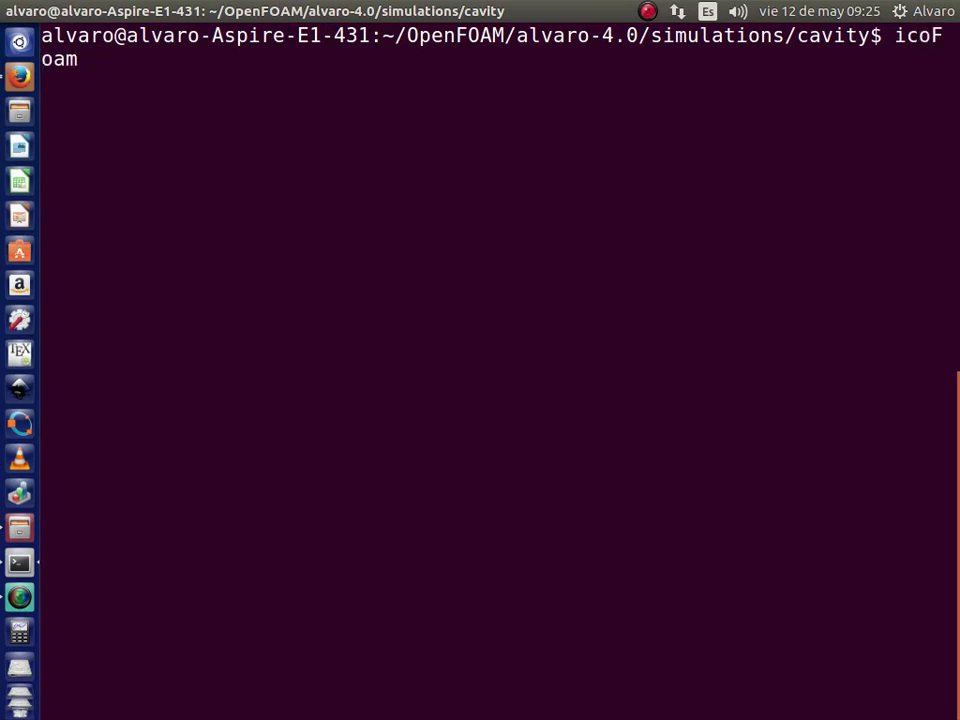
pyautogui.press('Return')
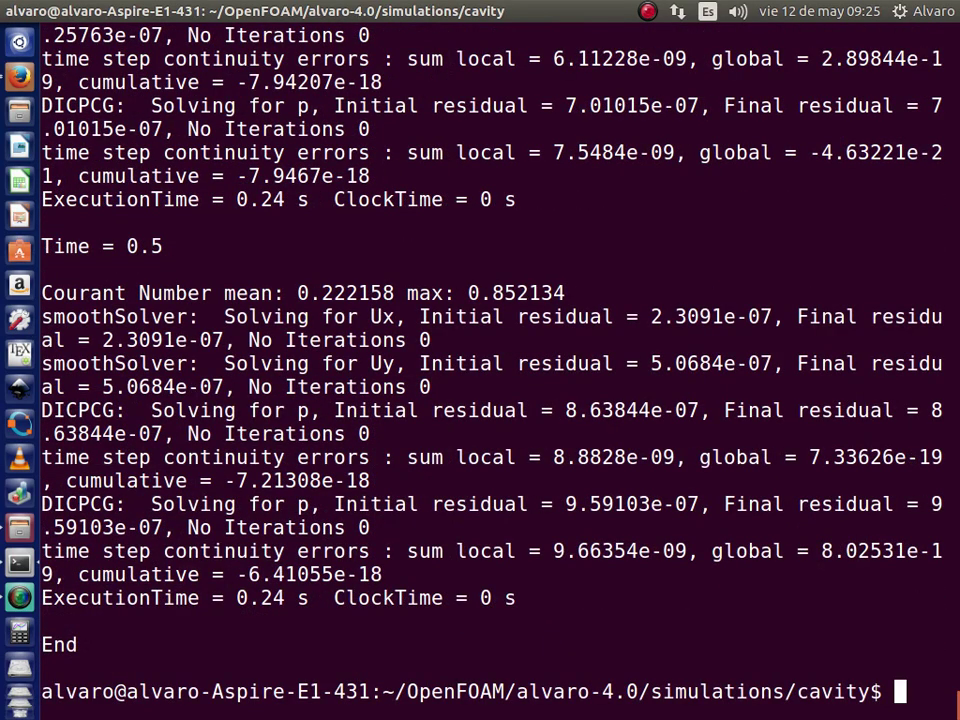
pyautogui.hotkey('alt', 'Tab')
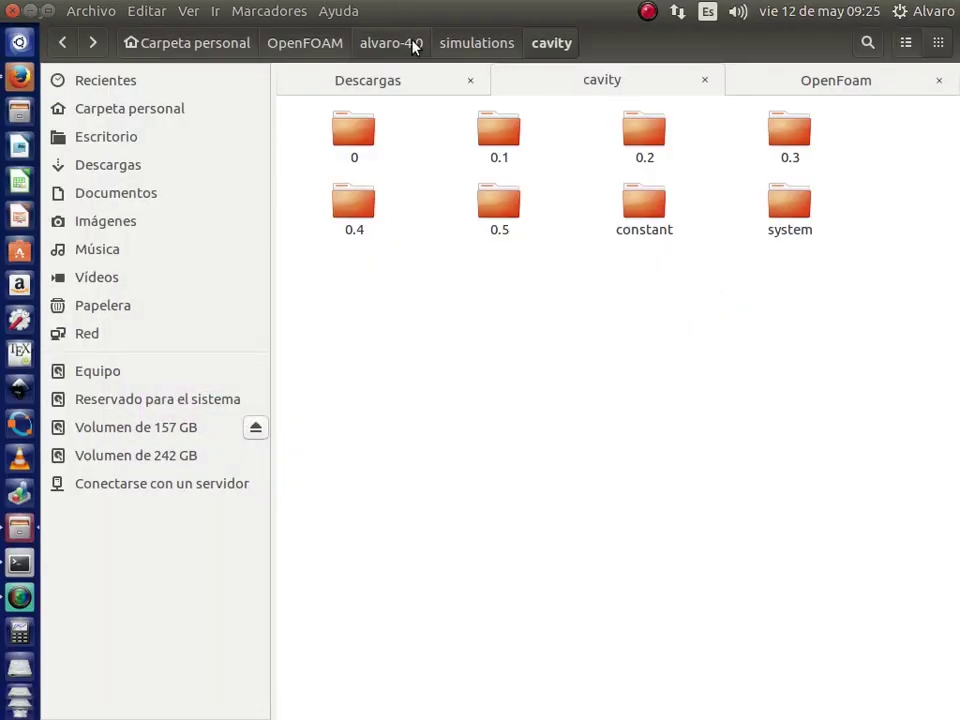
# - Look over the new time folders 0.1 to 0.5 and open folder 0.5
pyautogui.click(493, 133)
pyautogui.click(672, 137)
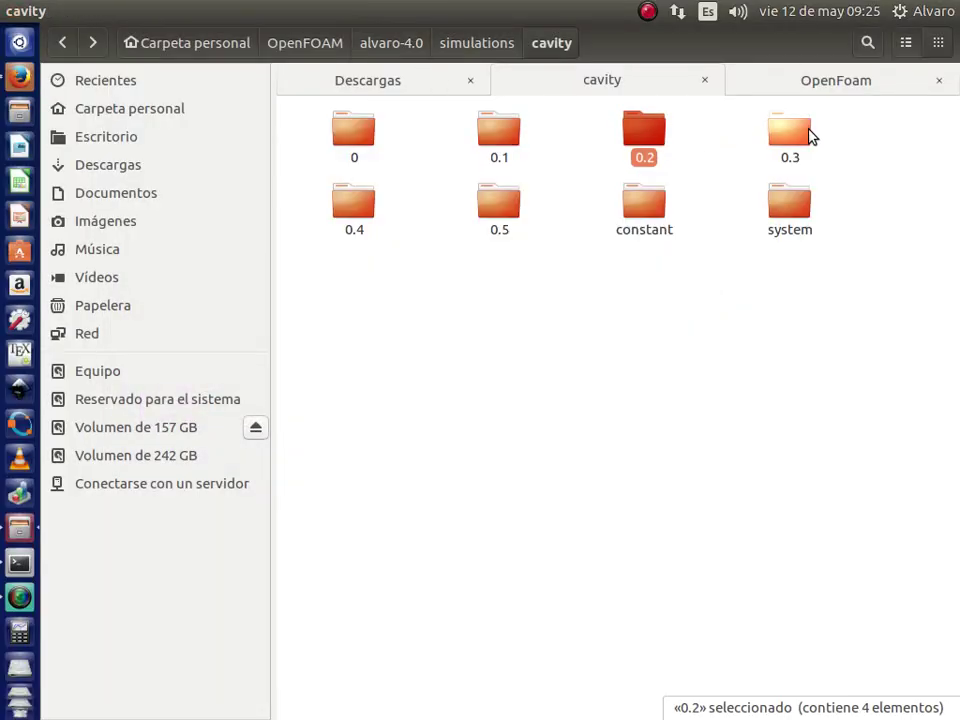
pyautogui.click(804, 133)
pyautogui.click(364, 222)
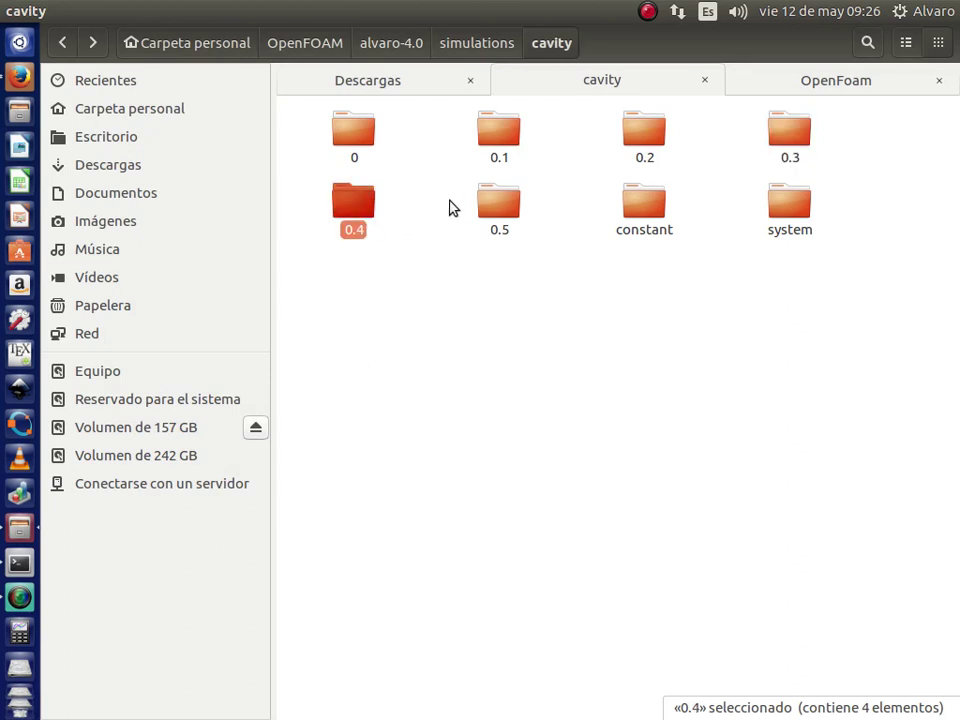
pyautogui.click(506, 212)
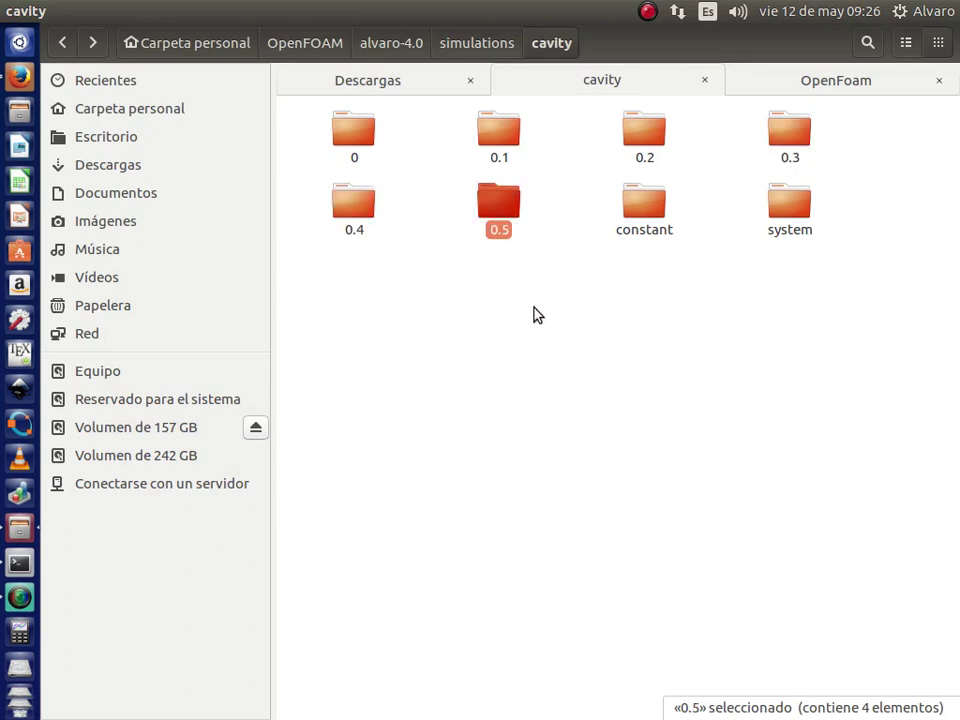
pyautogui.doubleClick(500, 207)
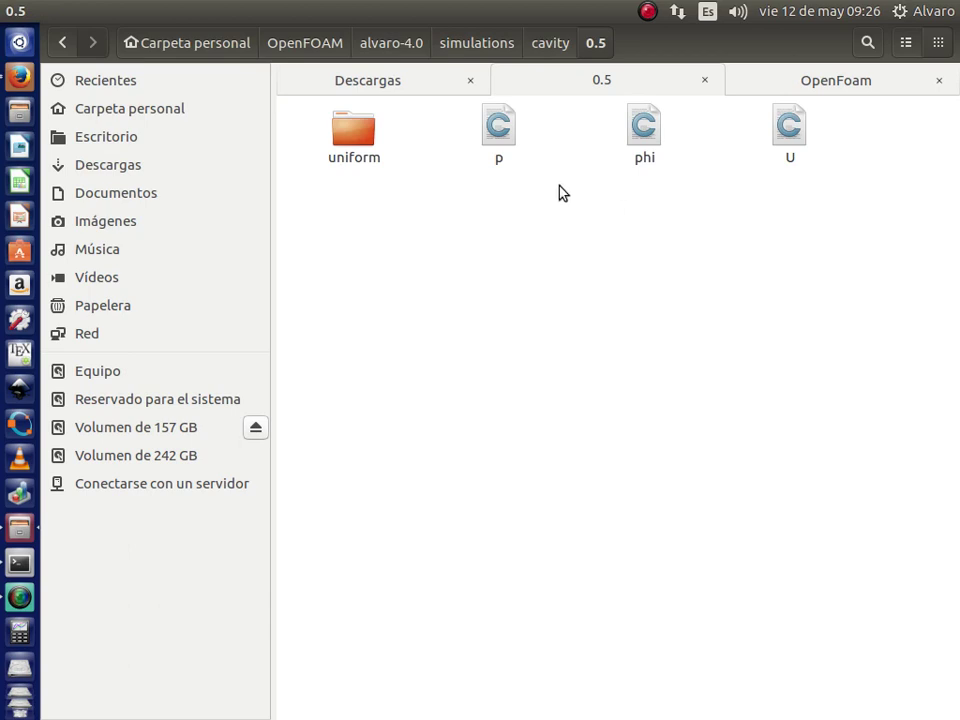
# - View the pressure field file p from 0.5 in gedit, then close it
pyautogui.doubleClick(501, 141)
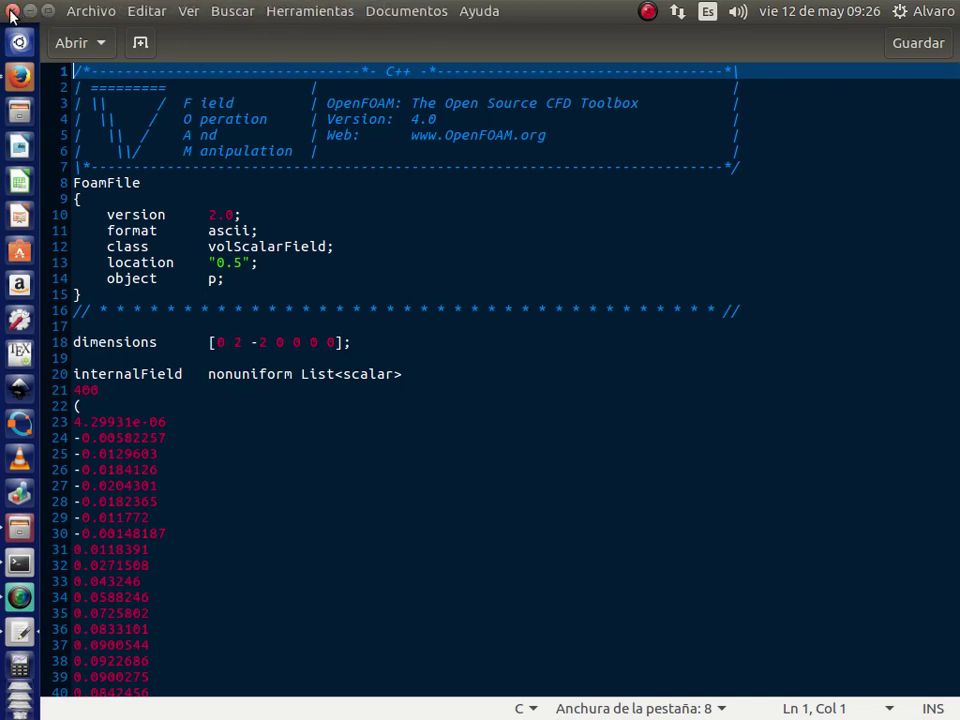
pyautogui.click(11, 12)
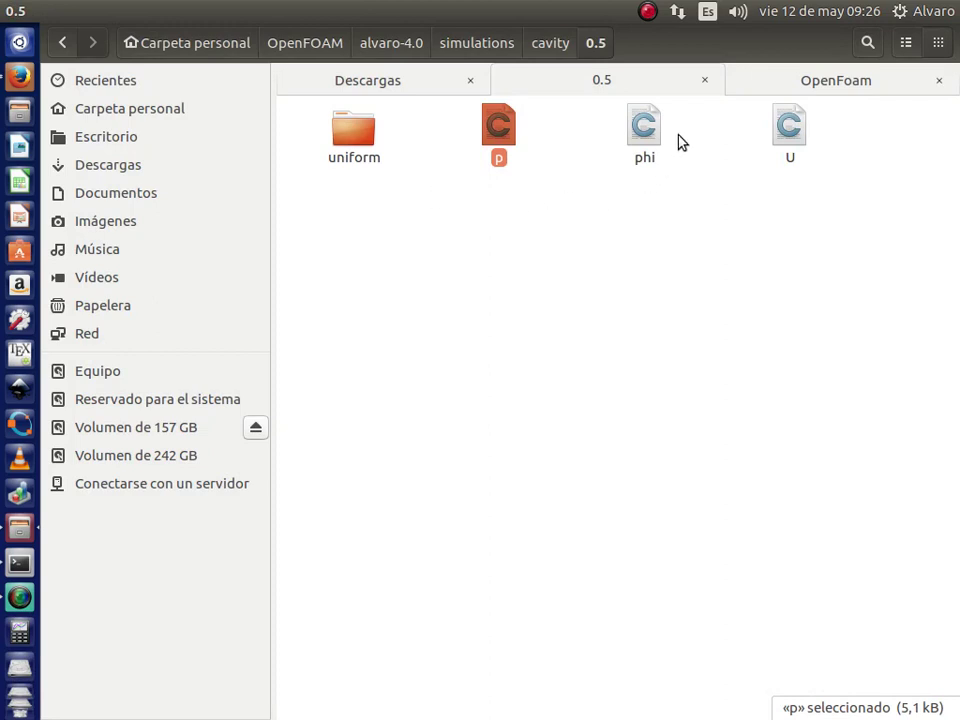
# - Permanently delete time folders 0.1–0.5 from cavity, keeping 0, constant and system
pyautogui.click(551, 45)
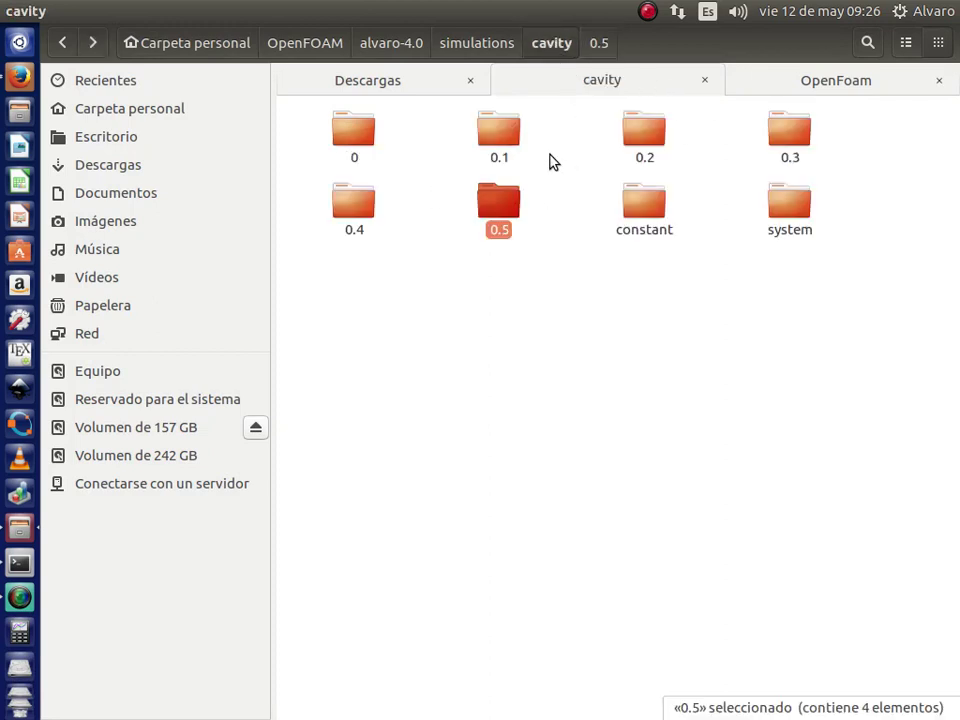
pyautogui.keyDown('ctrl'); pyautogui.click(617, 146); pyautogui.keyUp('ctrl')
pyautogui.keyDown('ctrl'); pyautogui.click(782, 146); pyautogui.keyUp('ctrl')
pyautogui.keyDown('ctrl'); pyautogui.click(350, 212); pyautogui.keyUp('ctrl')
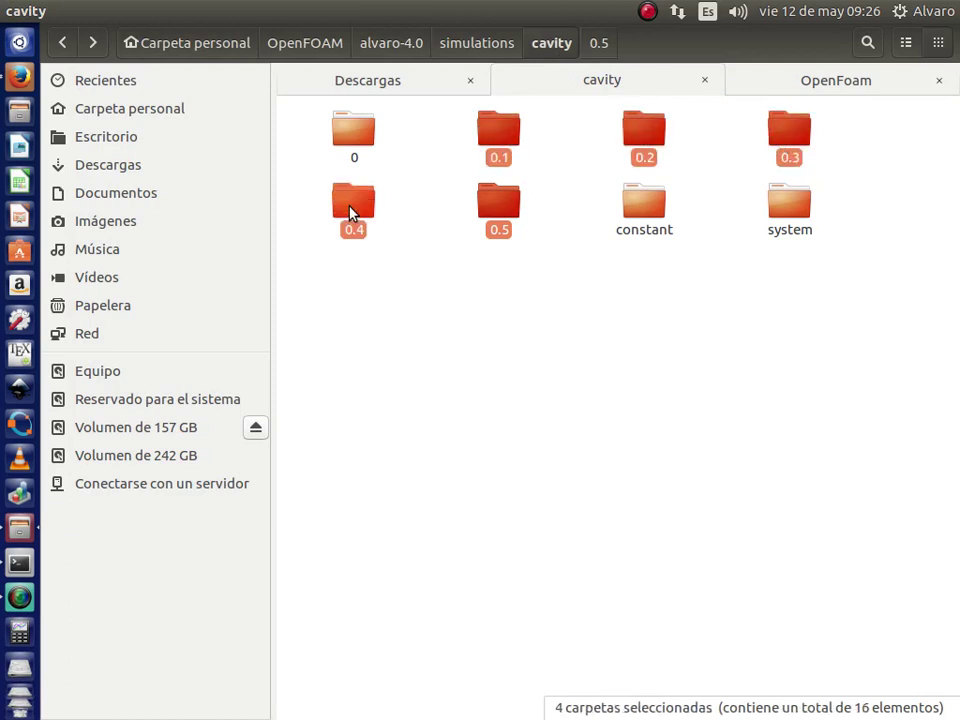
pyautogui.hotkey('shift', 'Delete')
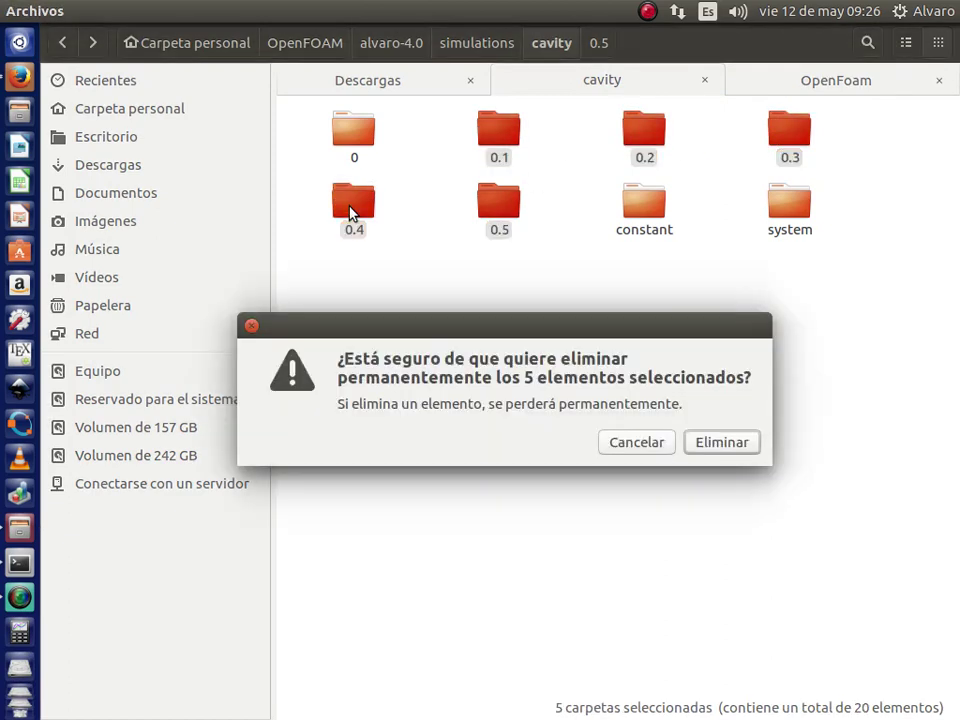
pyautogui.click(726, 446)
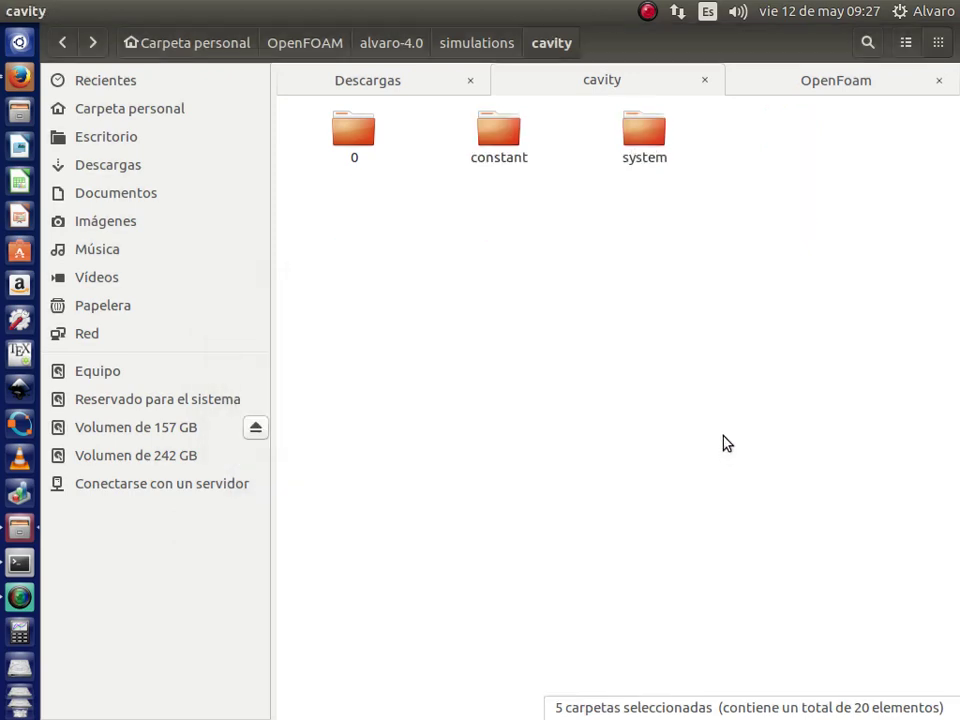
# - Rerun the solver in the background with 'icoFoam >&log &' so output goes to log
pyautogui.click(19, 562)
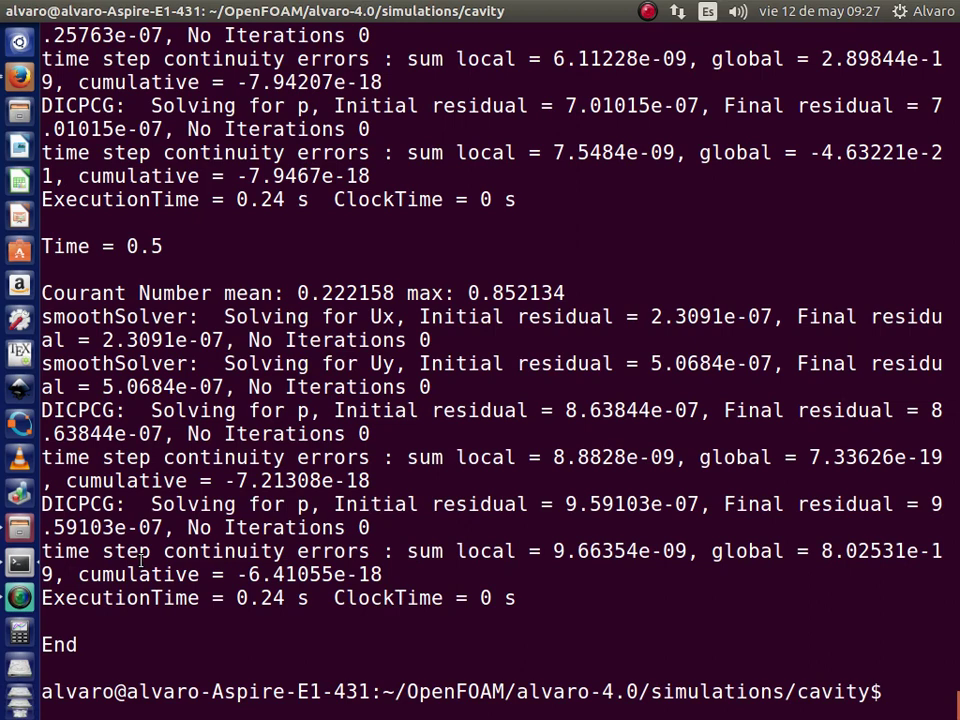
pyautogui.write('icoFoam')
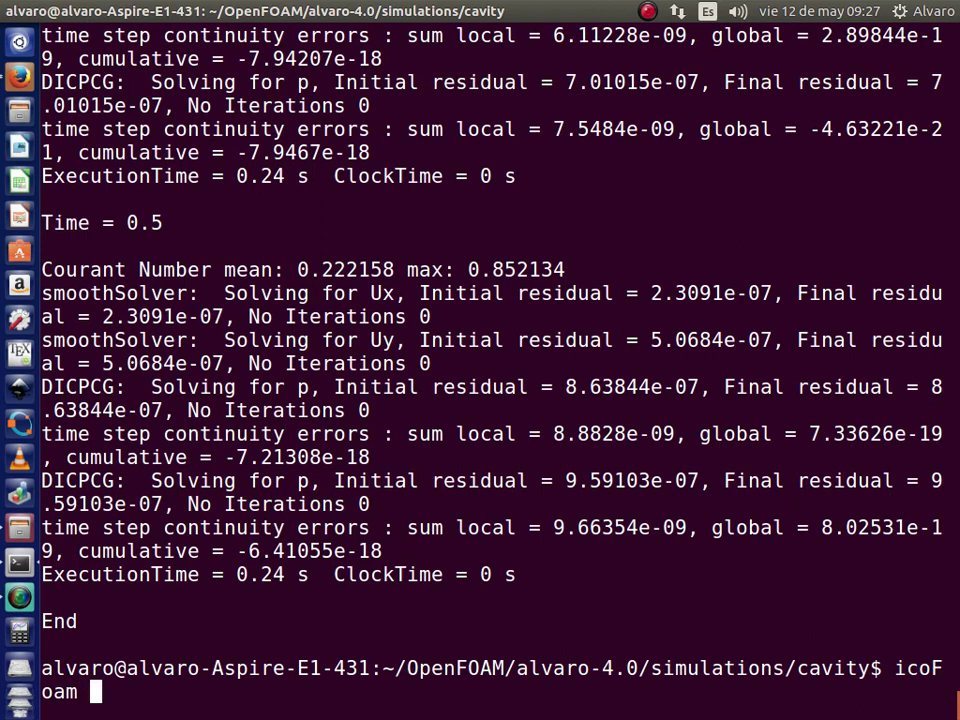
pyautogui.write('>&')
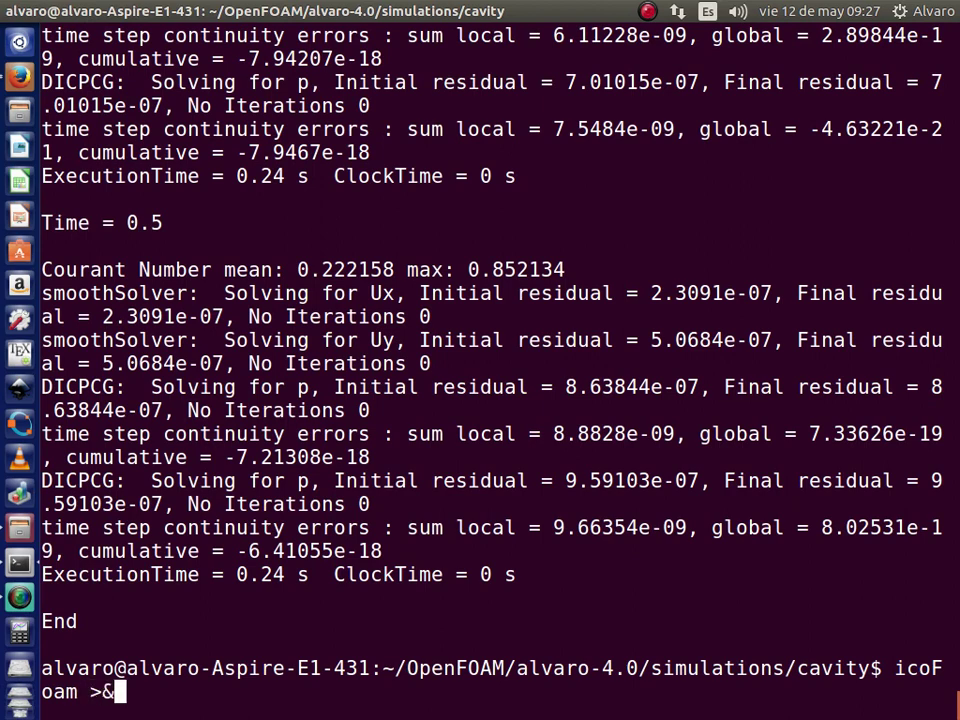
pyautogui.write('log &')
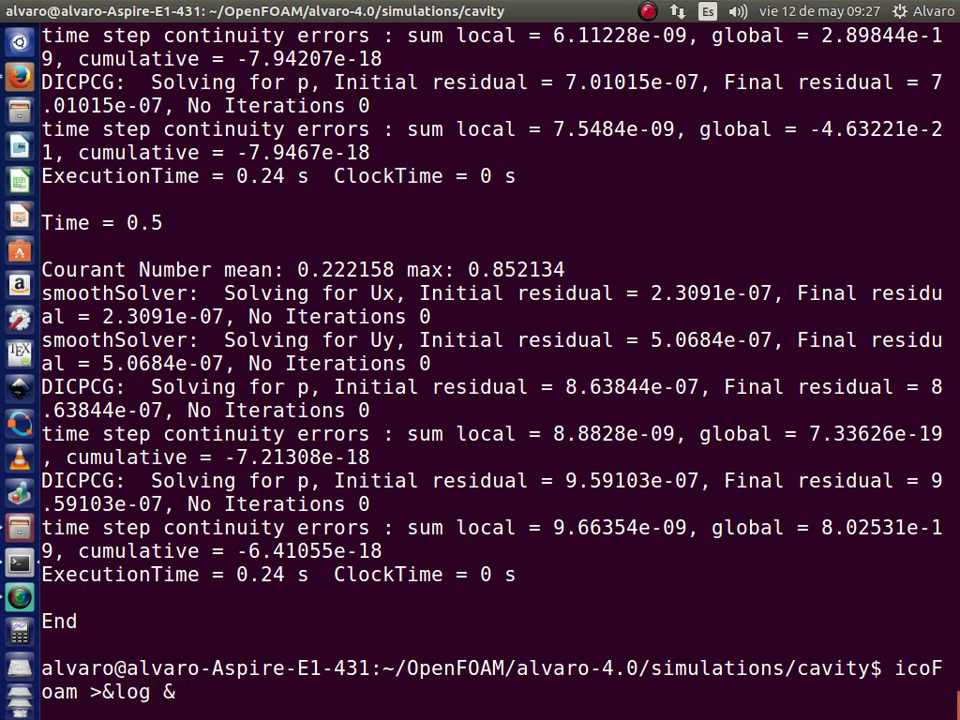
pyautogui.press('Return')
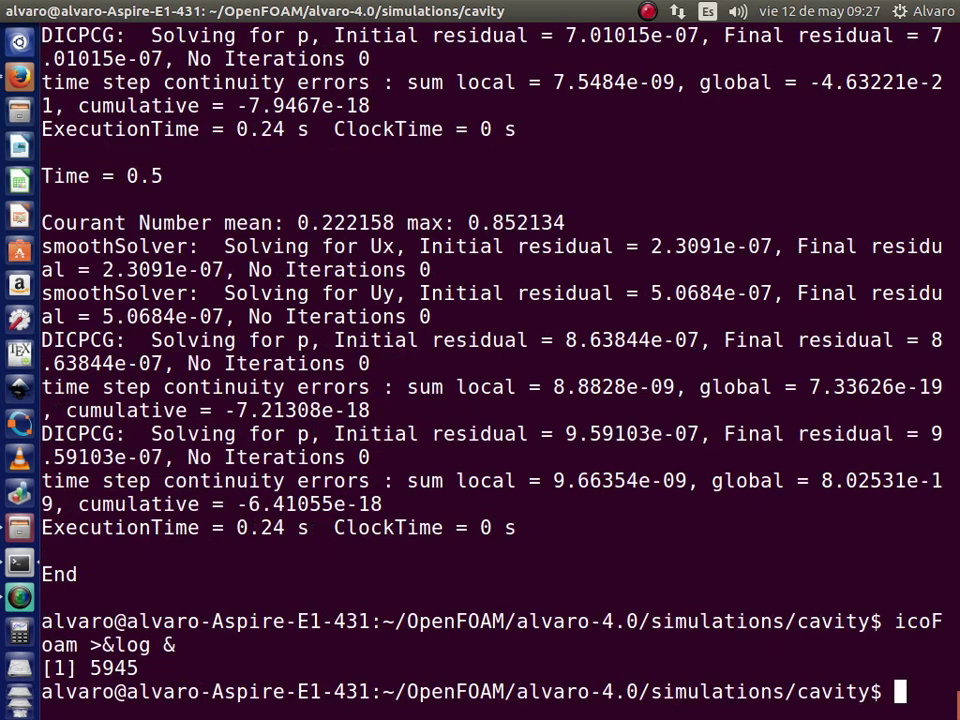
pyautogui.hotkey('alt', 'Tab')
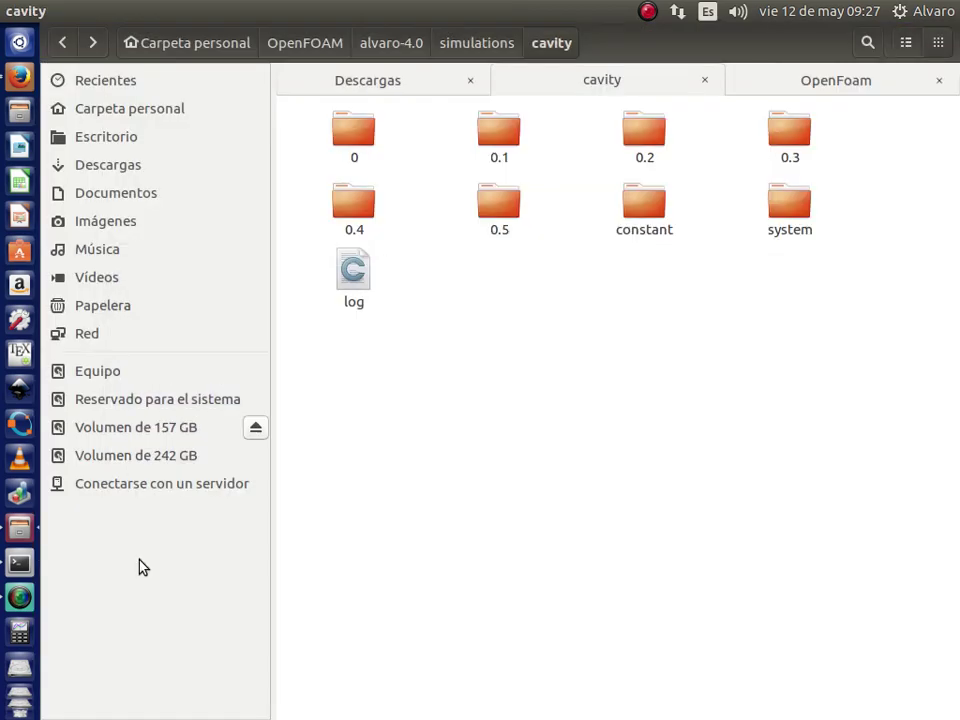
pyautogui.click(508, 142)
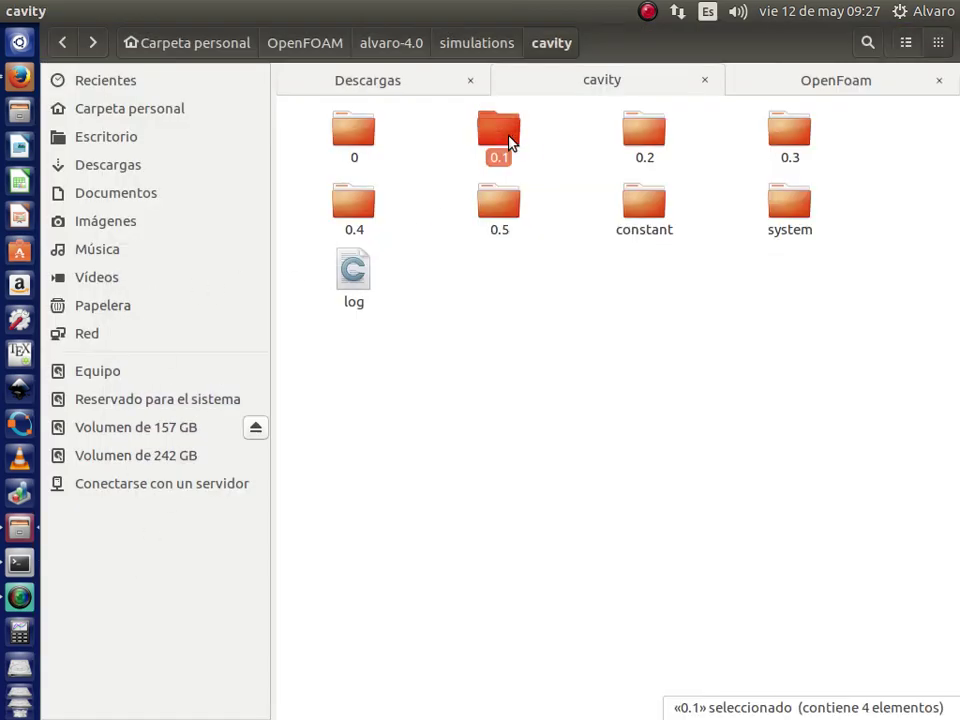
pyautogui.click(640, 140)
pyautogui.click(792, 150)
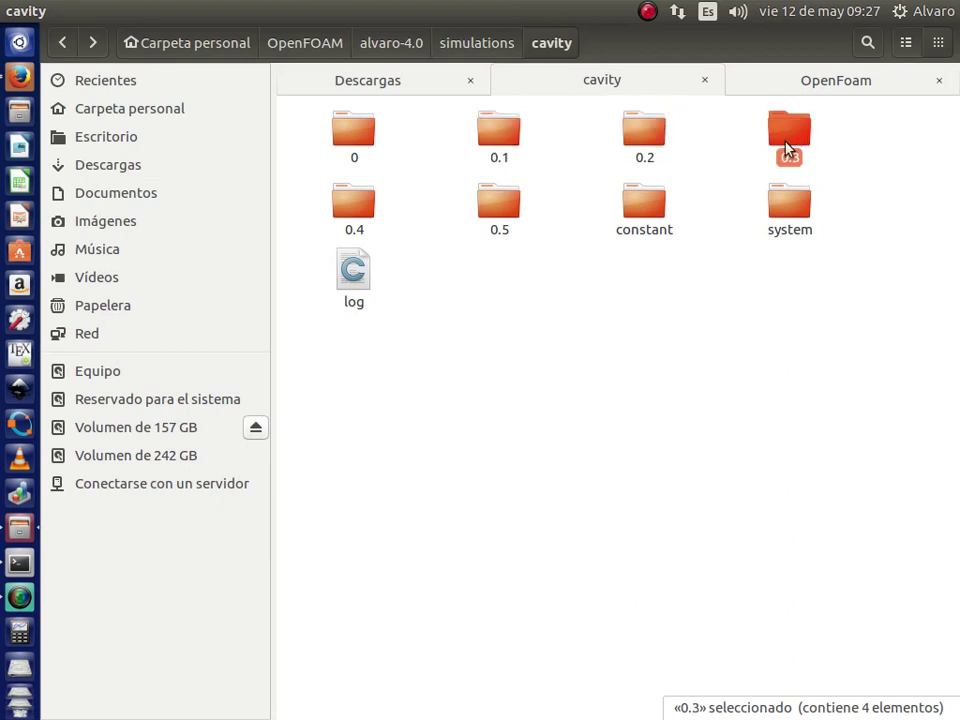
pyautogui.click(376, 207)
pyautogui.click(500, 226)
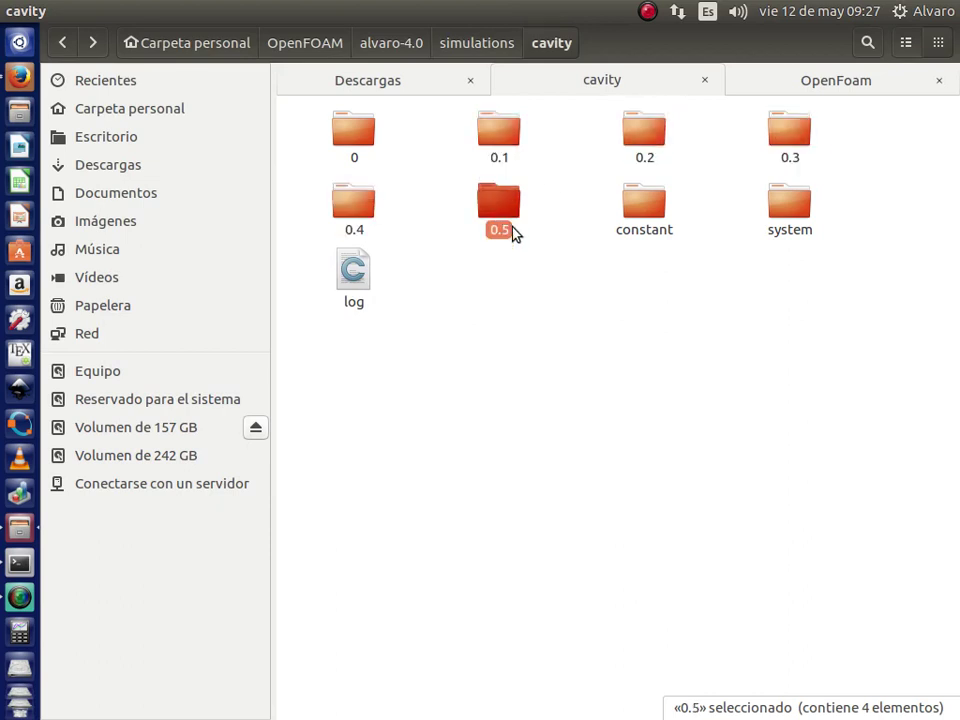
pyautogui.click(500, 330)
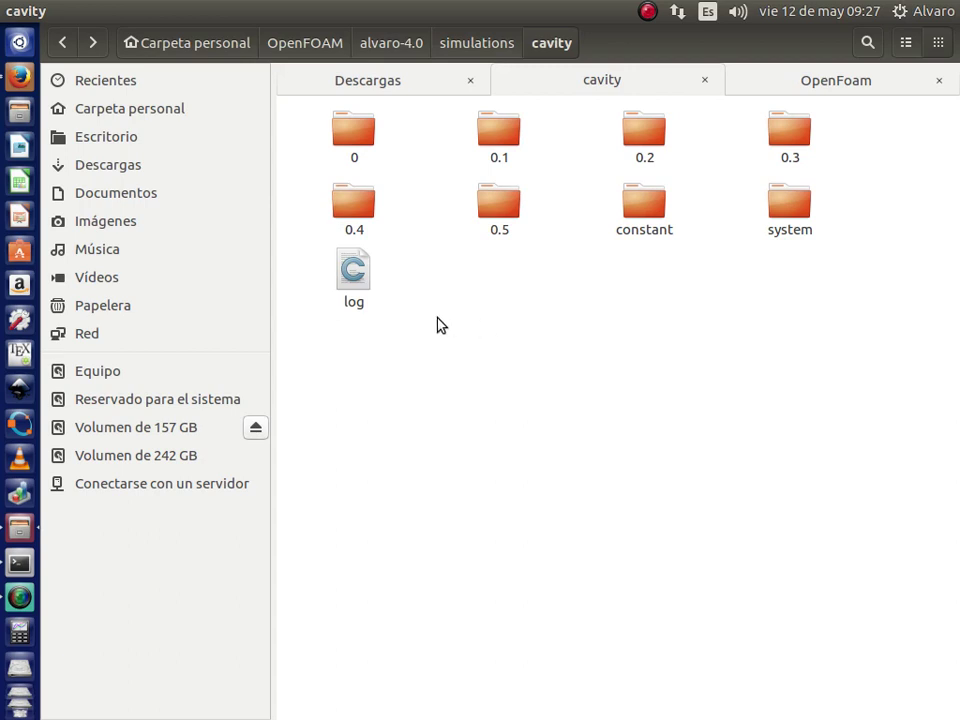
pyautogui.click(362, 280)
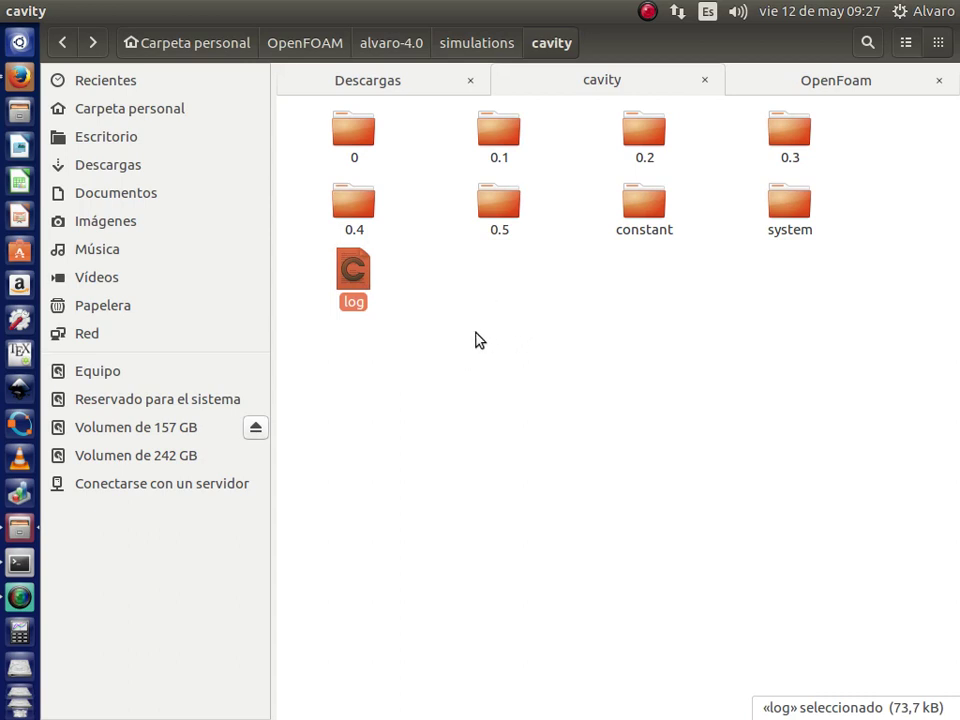
pyautogui.doubleClick(354, 274)
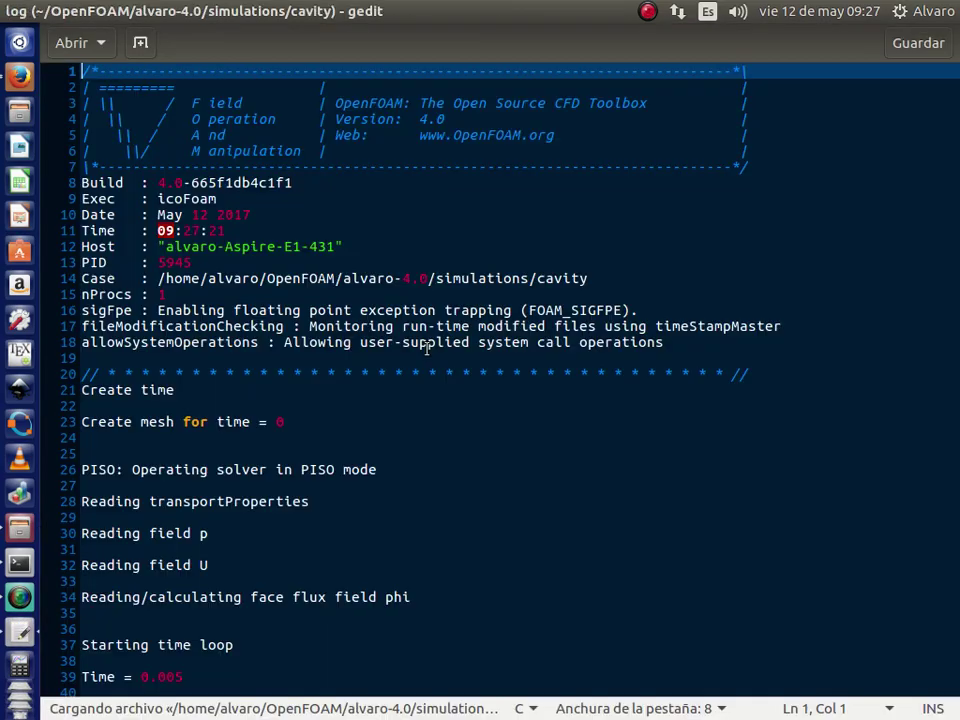
# - Scroll through the remaining time steps of the cavity log, close gedit, and return to the terminal
pyautogui.scroll(-6, 343, 422)
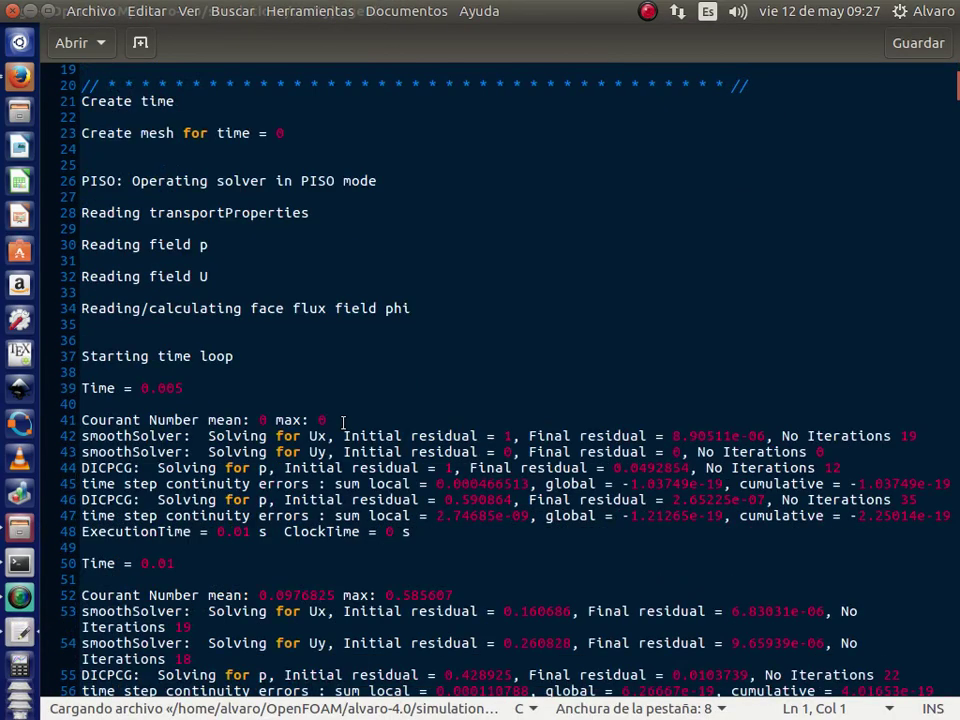
pyautogui.scroll(-20, 343, 422)
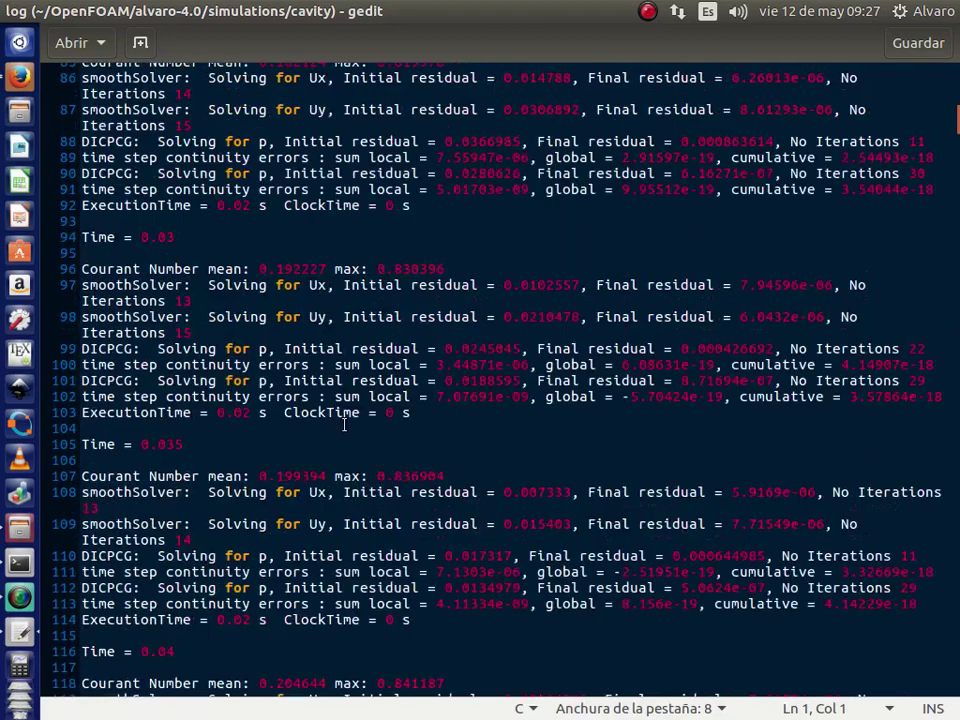
pyautogui.scroll(-6, 343, 424)
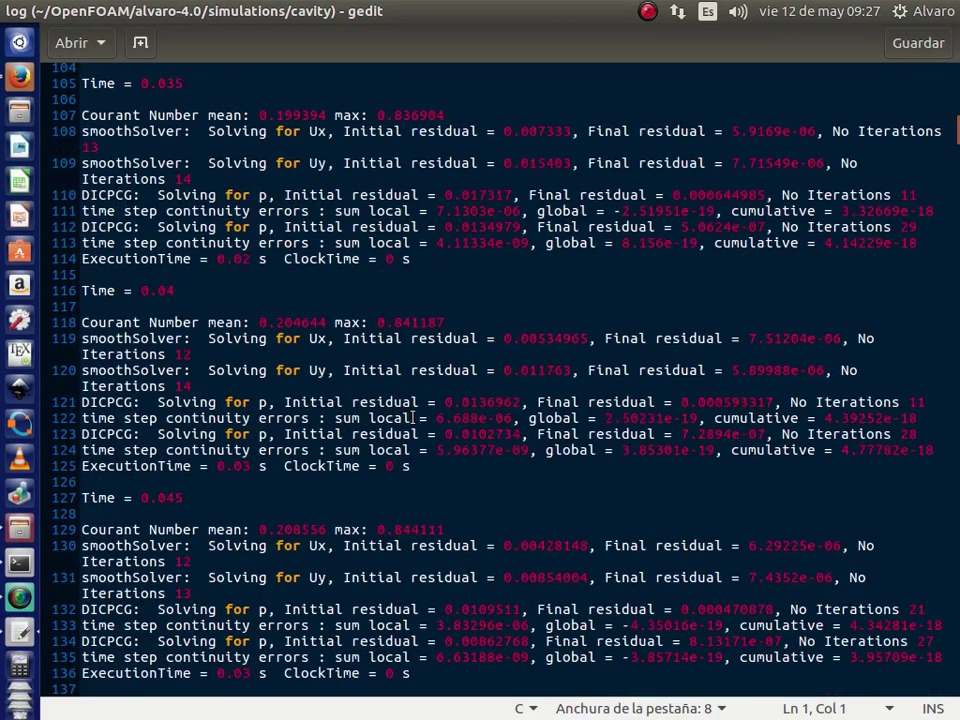
pyautogui.scroll(-10, 420, 424)
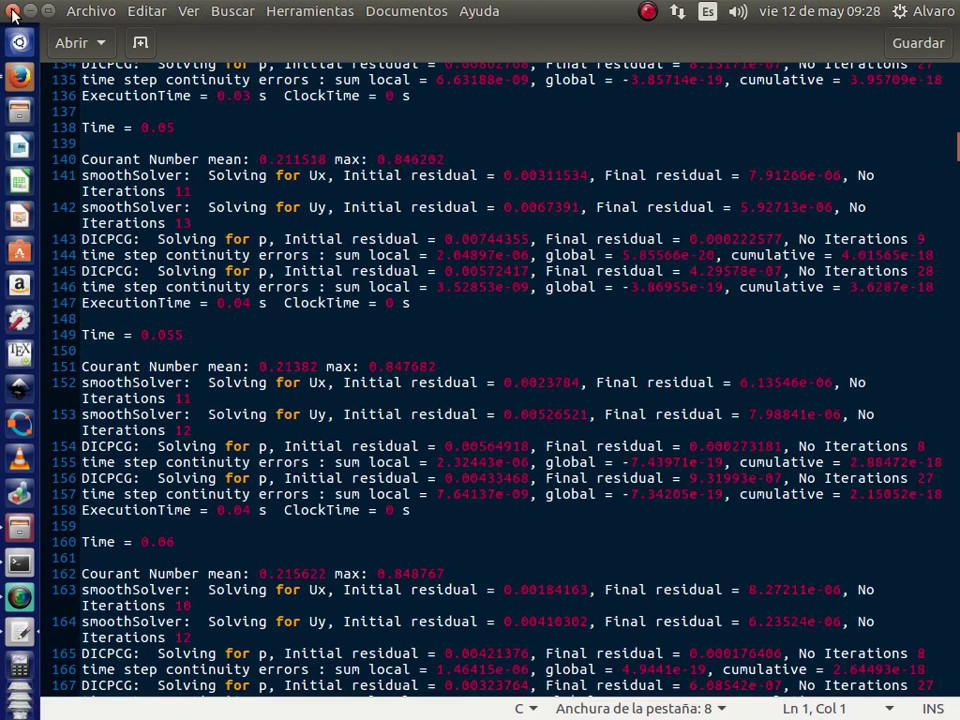
pyautogui.click(12, 11)
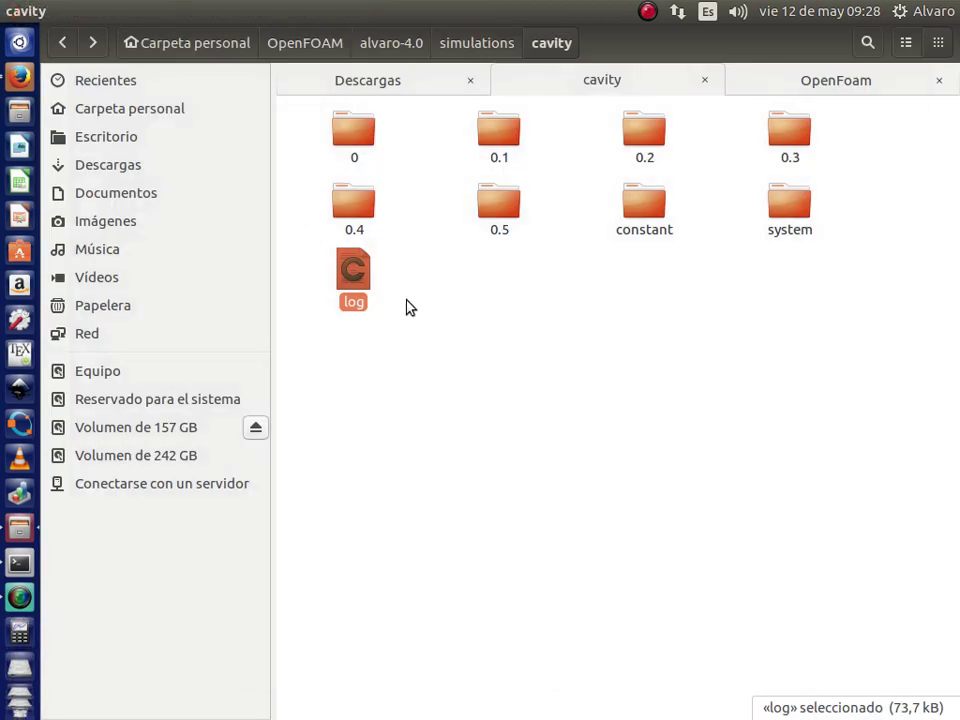
pyautogui.click(472, 335)
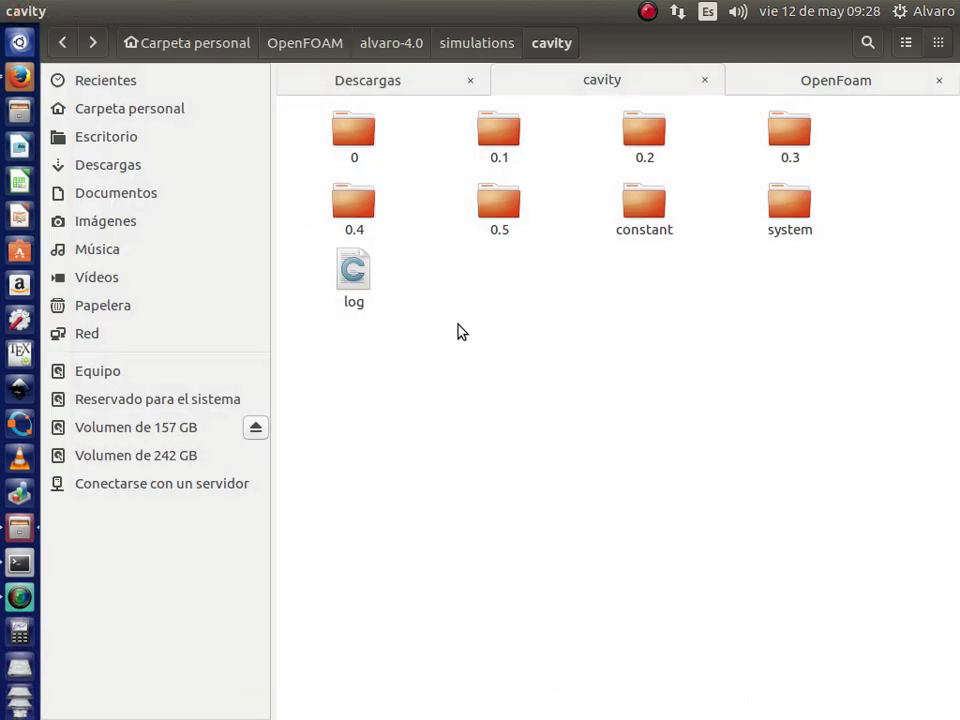
pyautogui.click(34, 566)
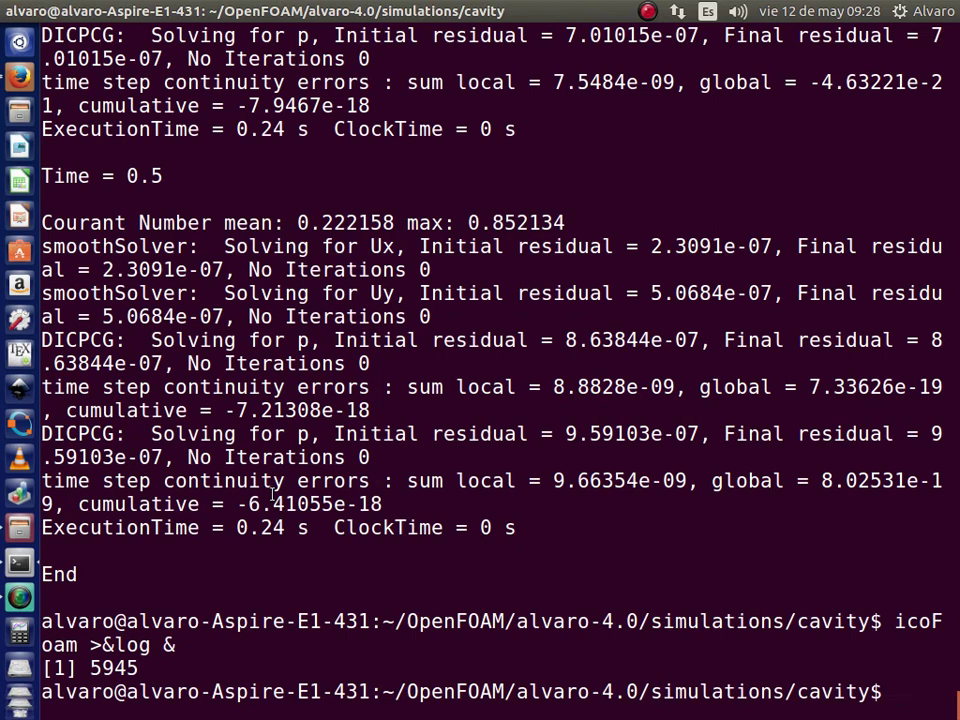
# - Run 'foamLog log' to extract per-variable XY files into a new logs folder
pyautogui.write('foa')
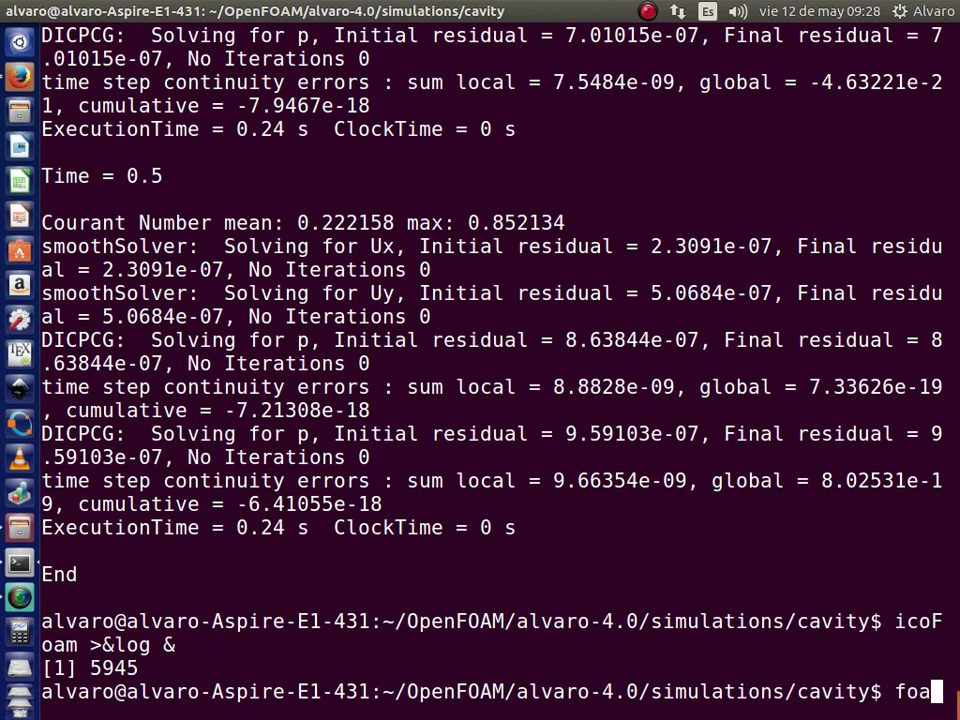
pyautogui.write('mL')
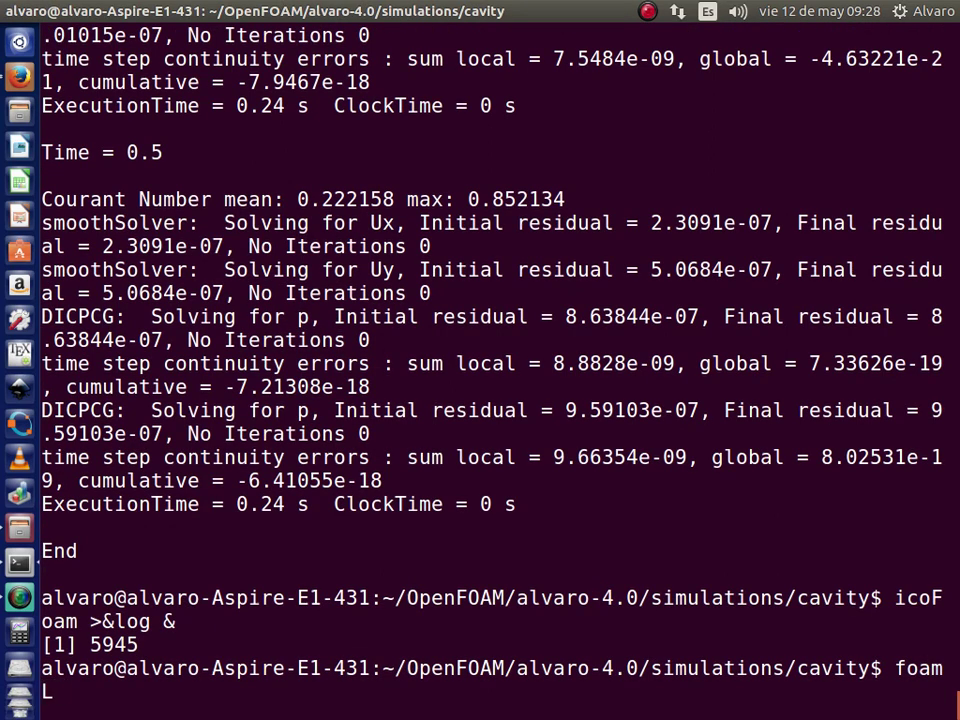
pyautogui.write('og log')
pyautogui.press('Return')
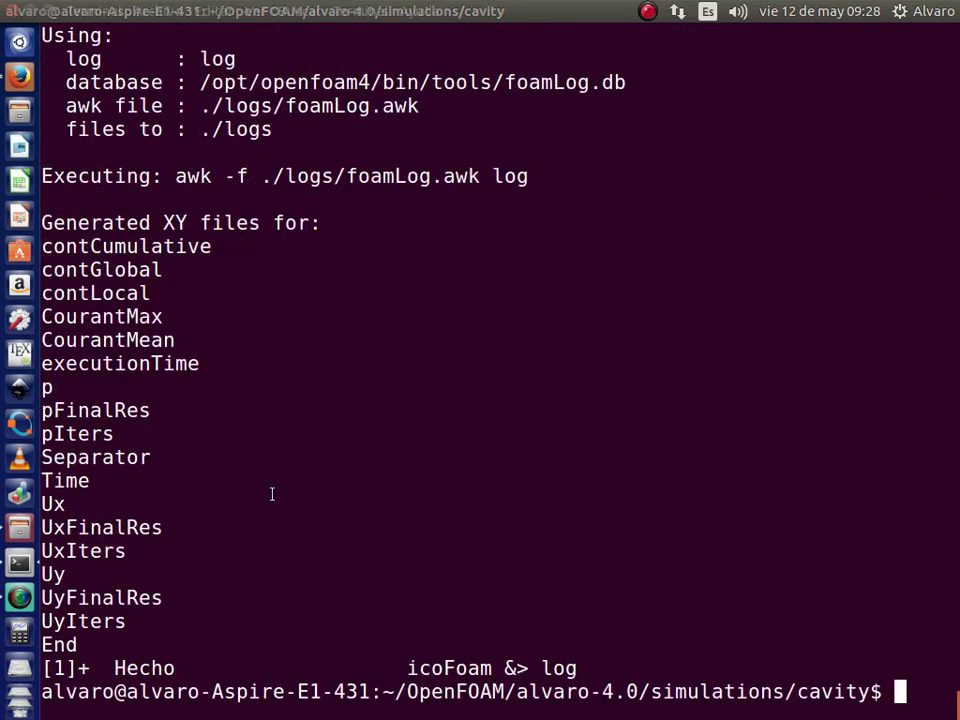
pyautogui.hotkey('alt', 'Tab')
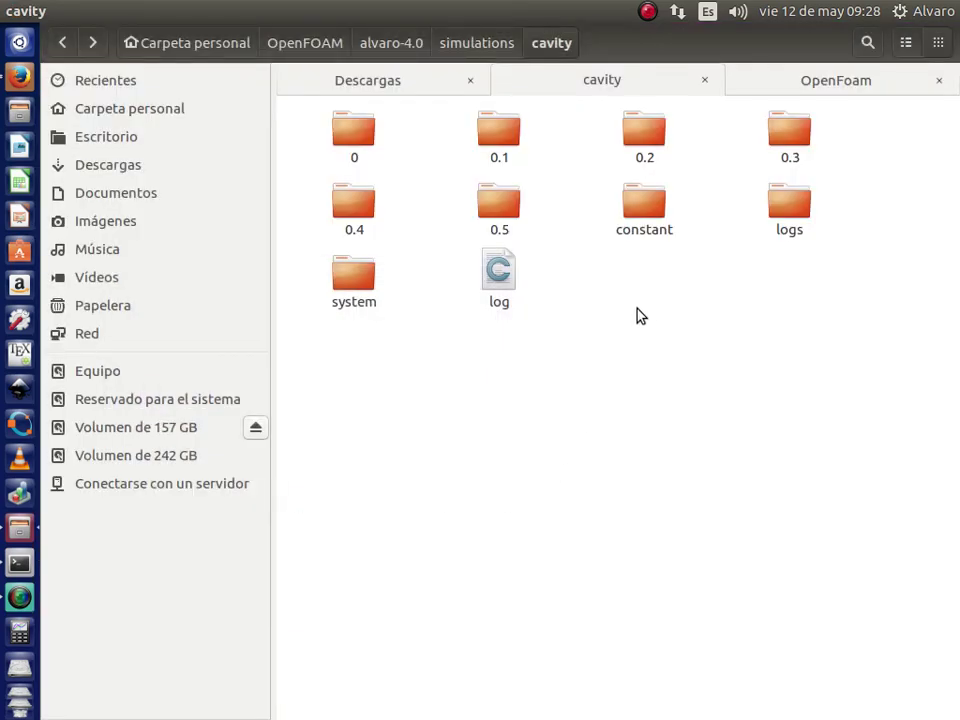
# - Open the logs folder and look over Ux_0, Uy_0, pFinalRes_0, executionTime_0, CourantMax_0 and CourantMean_0
pyautogui.click(795, 211)
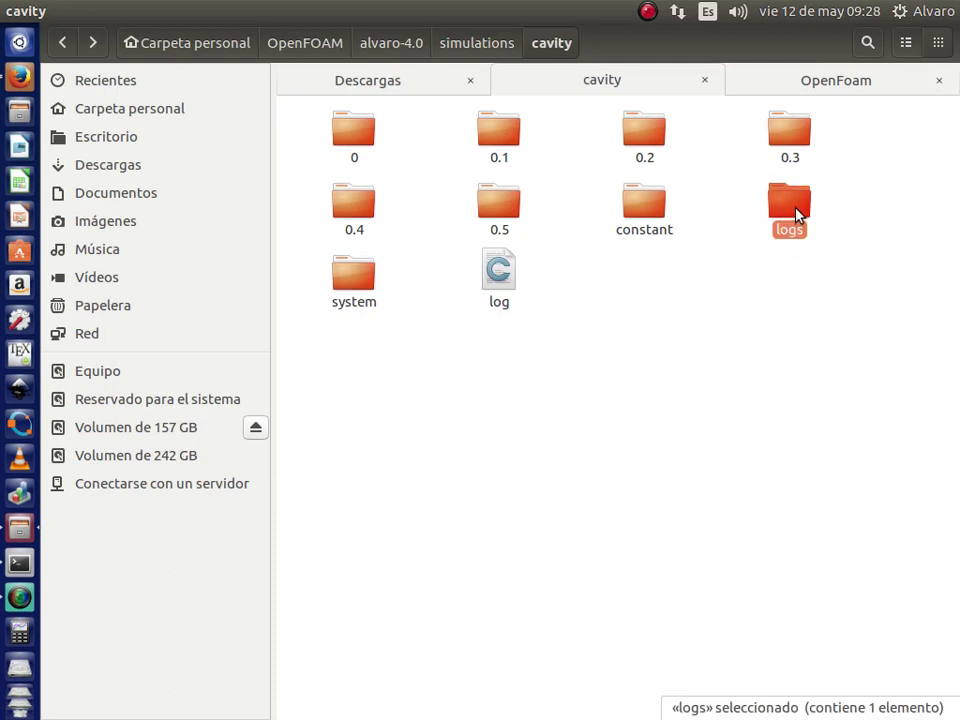
pyautogui.doubleClick(797, 215)
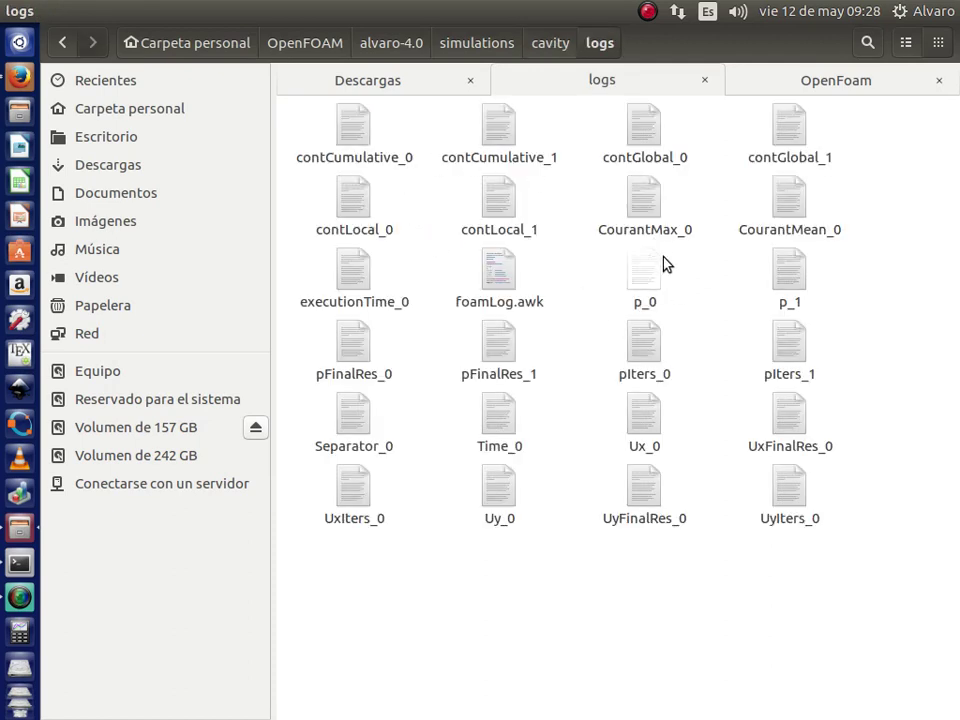
pyautogui.click(642, 426)
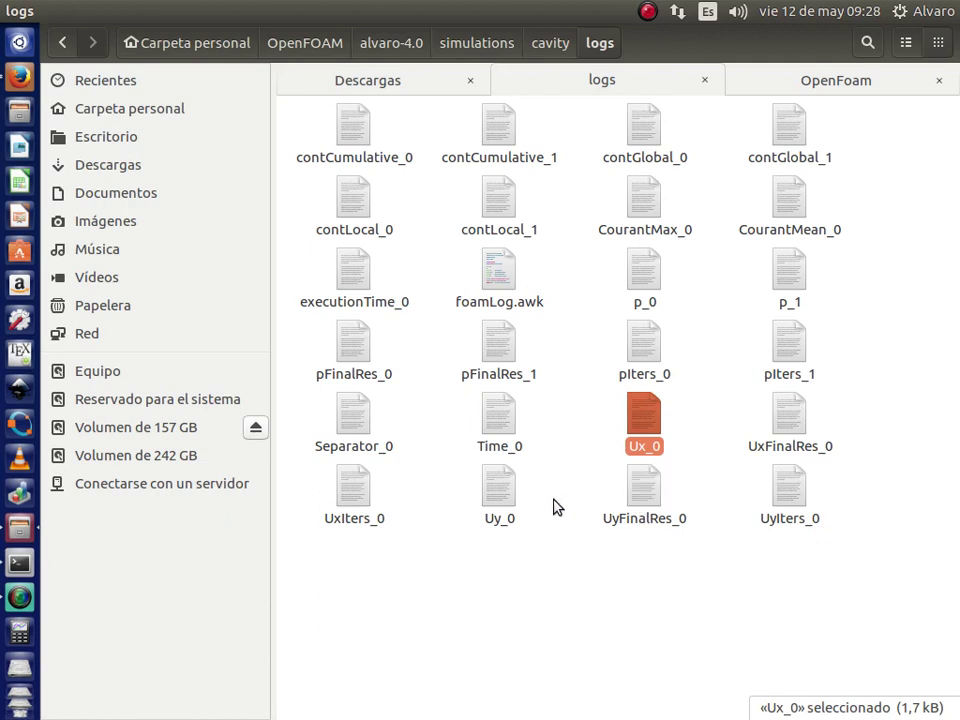
pyautogui.click(499, 496)
pyautogui.click(366, 370)
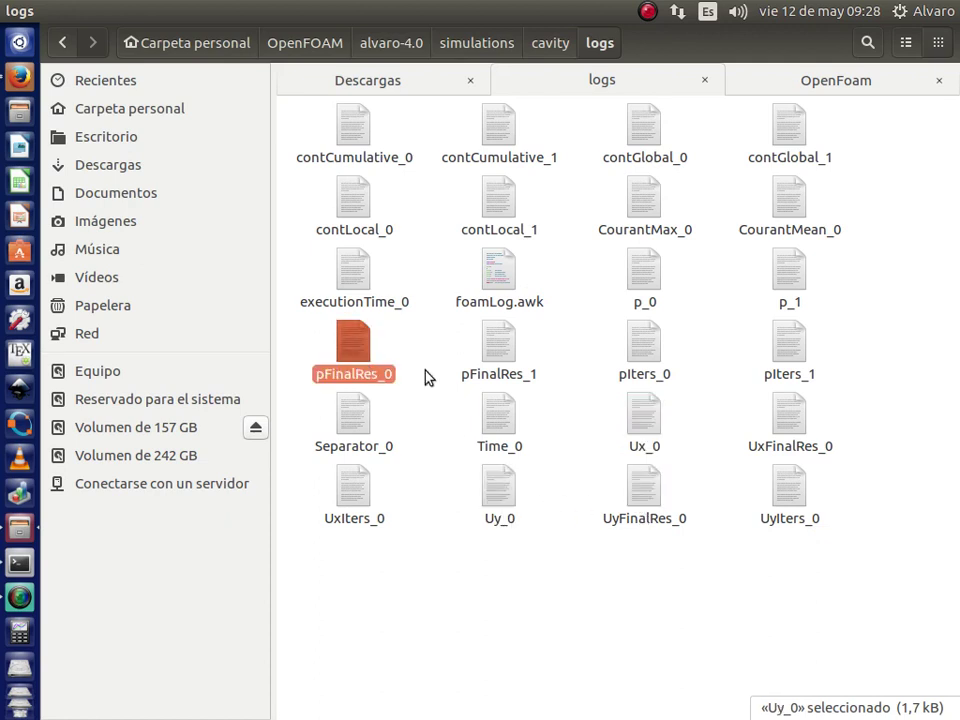
pyautogui.click(358, 285)
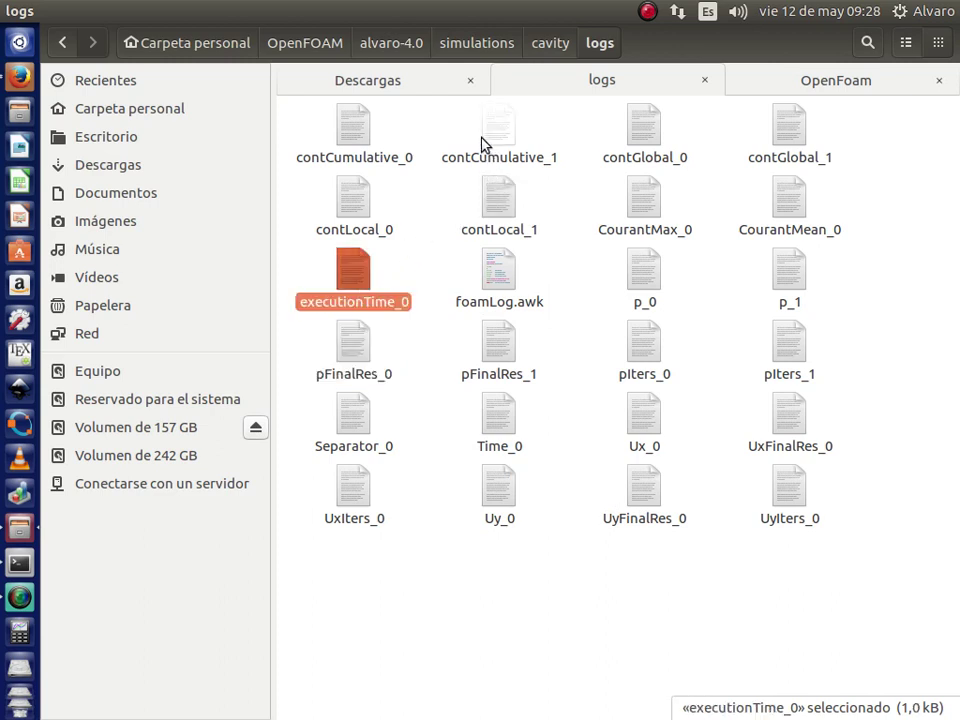
pyautogui.click(643, 232)
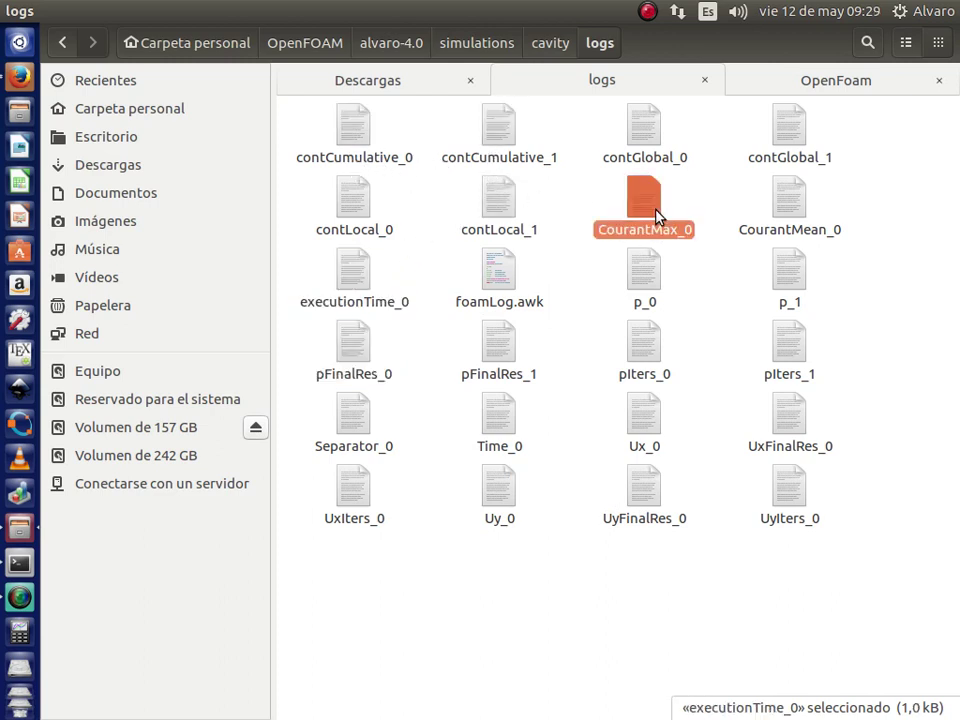
pyautogui.click(797, 222)
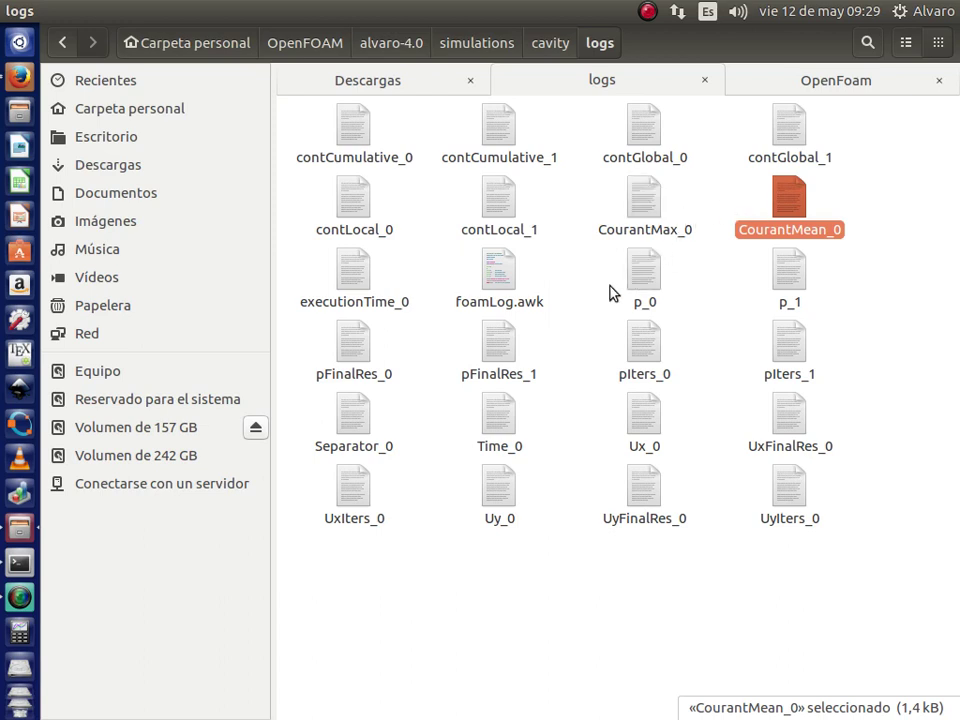
# - Open CourantMax_0 with LibreOffice Calc
pyautogui.click(643, 214)
pyautogui.rightClick(643, 214)
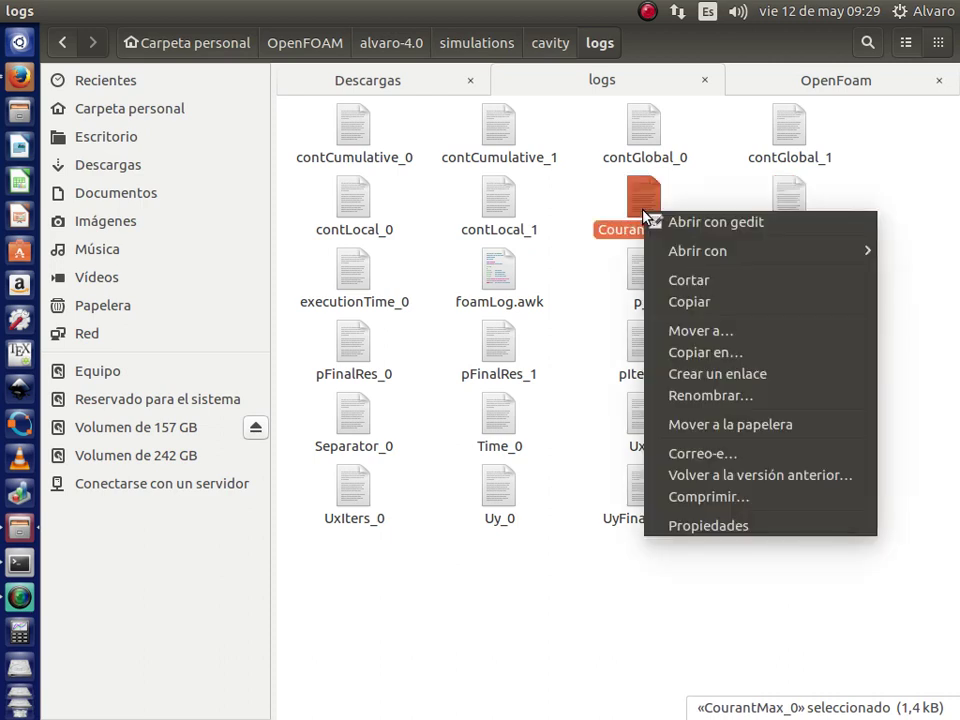
pyautogui.moveTo(733, 255)
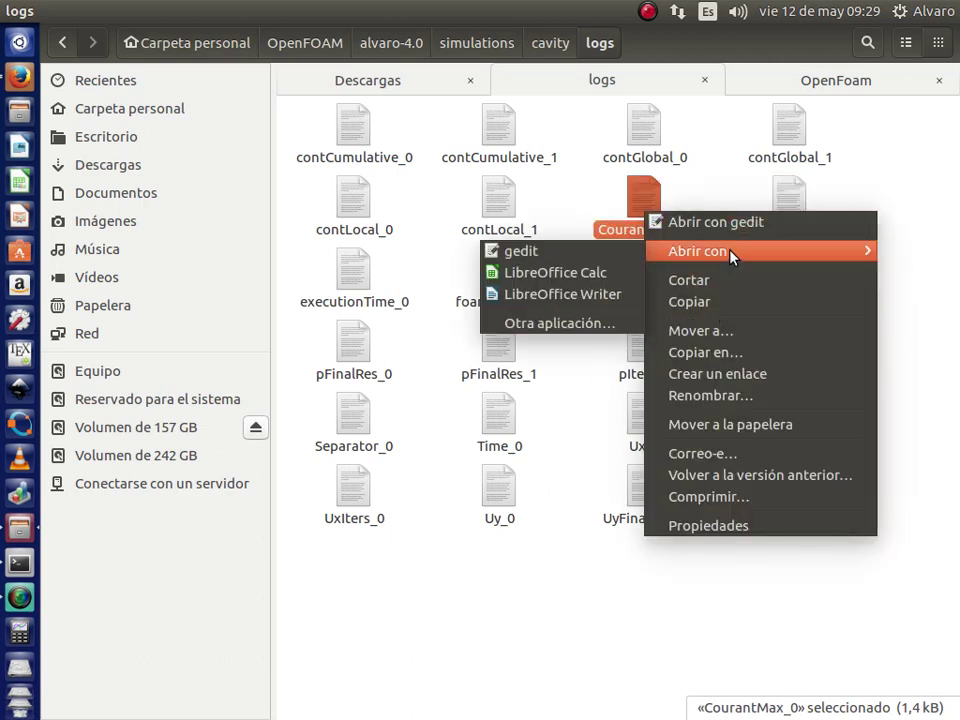
pyautogui.click(594, 272)
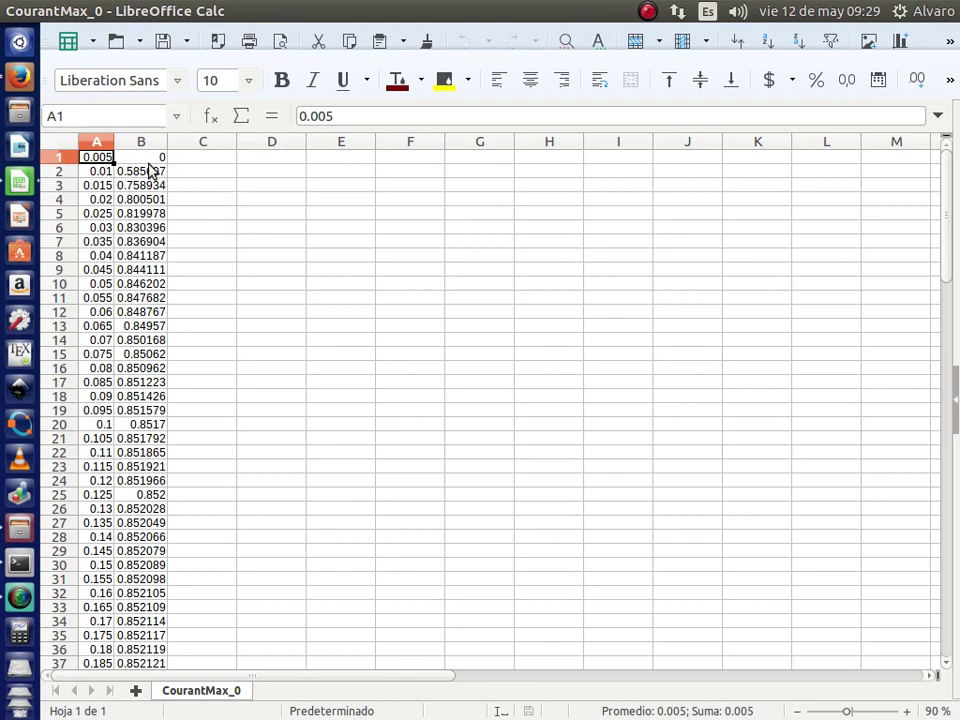
# - Select A1:B100, the time and CourantMax values, on the CourantMax_0 sheet
pyautogui.click(148, 162)
pyautogui.press('Left')
pyautogui.keyDown('shift'); pyautogui.click(148, 162); pyautogui.keyUp('shift')
pyautogui.hotkey('ctrl', 'shift', 'Down')
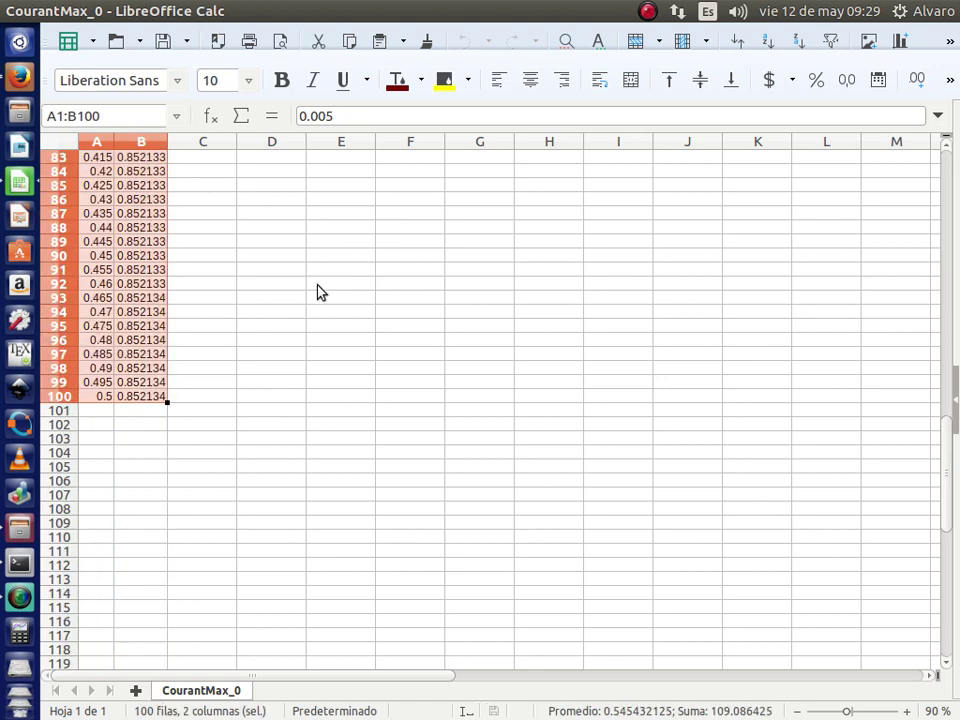
pyautogui.moveTo(950, 440); pyautogui.dragTo(950, 96)
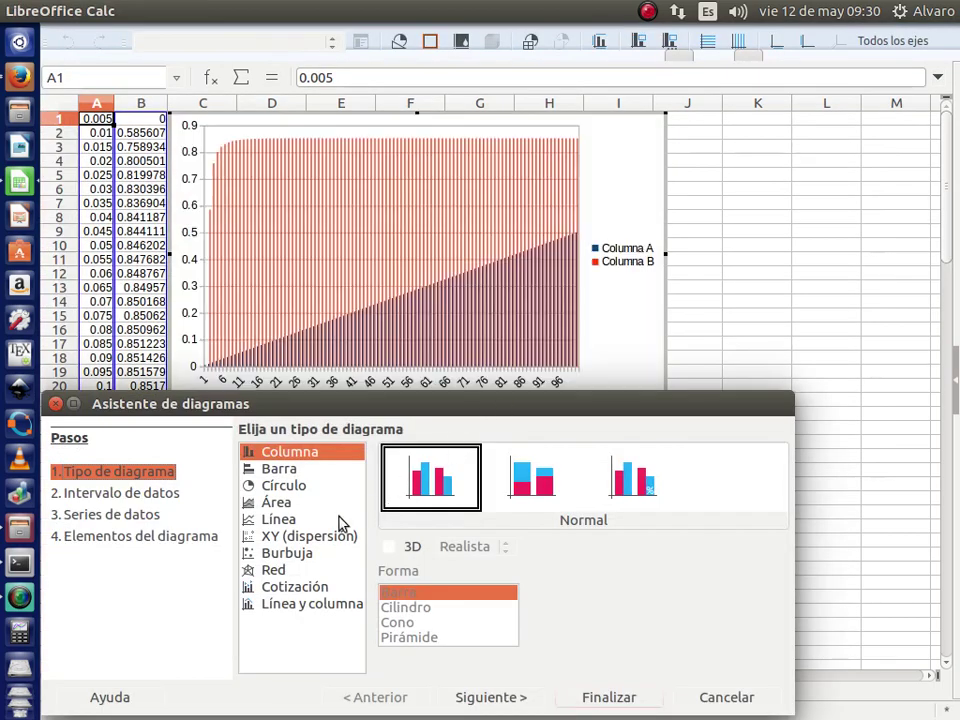
# - Create an XY (dispersión) lines-only chart of CourantMax with the smoothed (Suavizado) line type
pyautogui.click(319, 537)
pyautogui.click(658, 480)
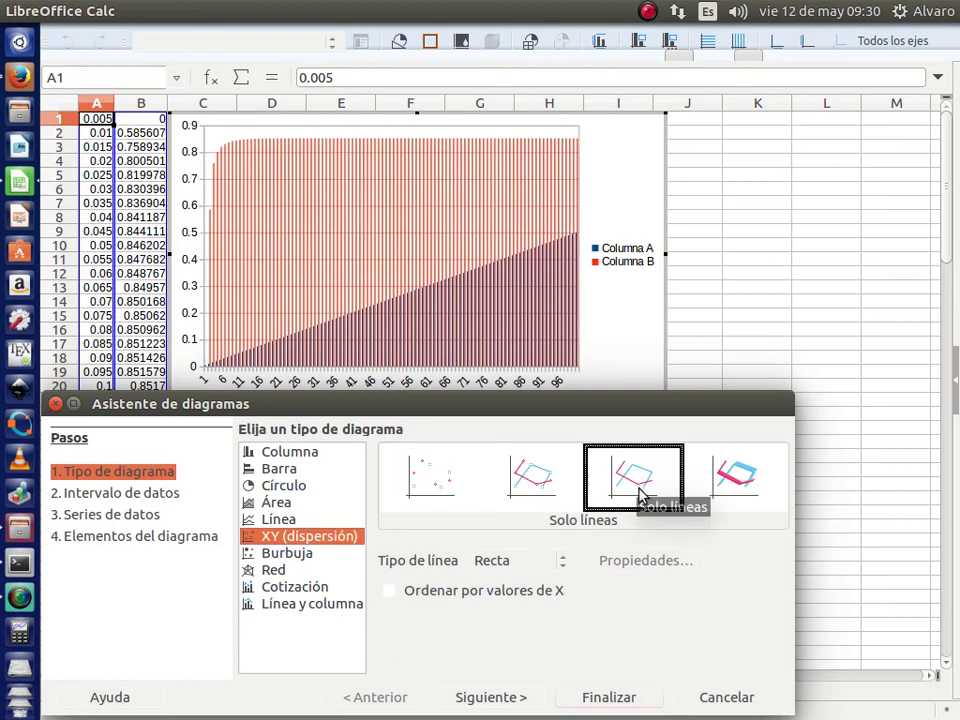
pyautogui.click(562, 561)
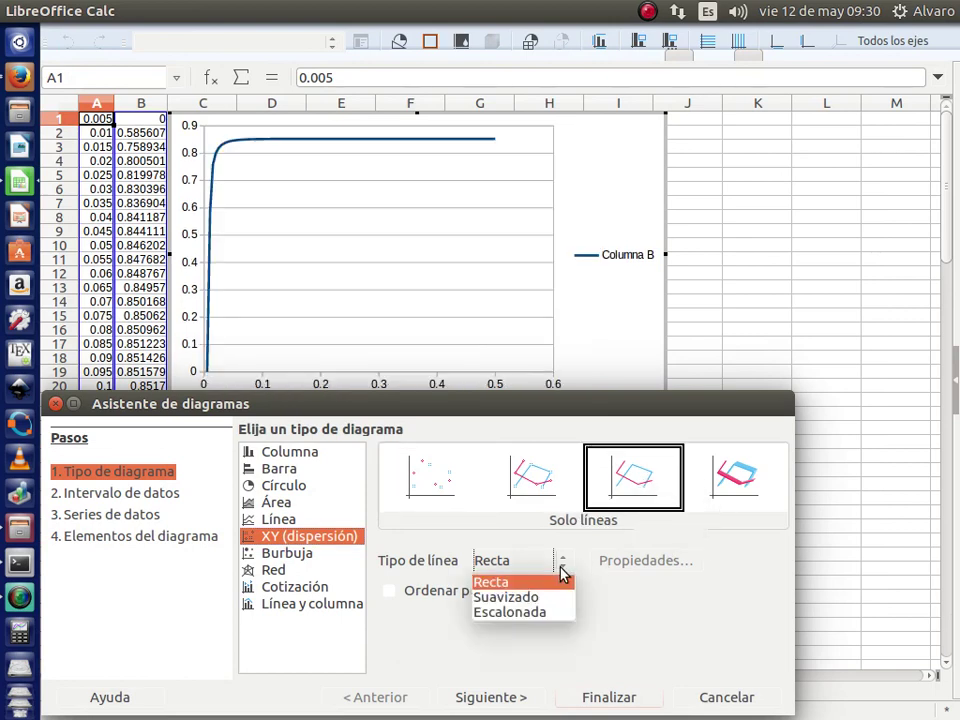
pyautogui.click(505, 596)
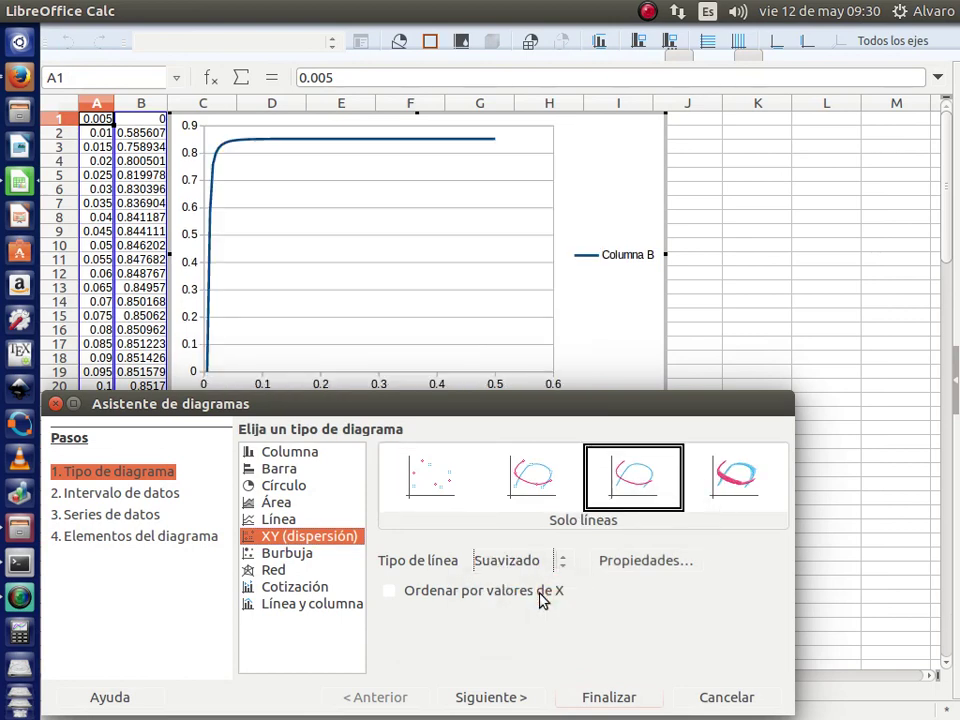
pyautogui.click(614, 697)
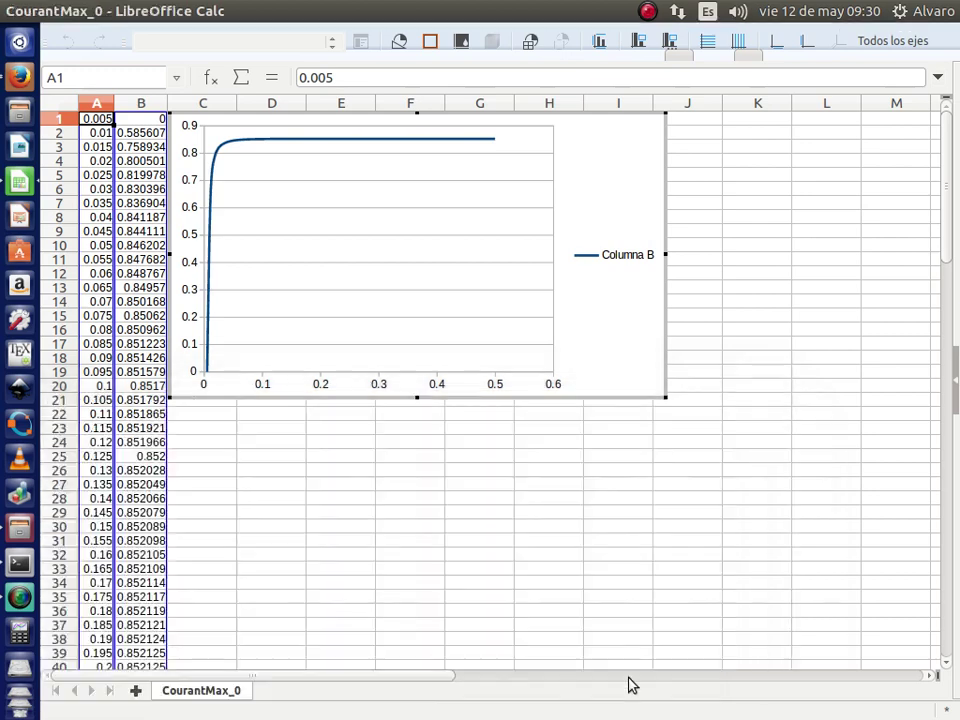
# - Reposition the finished chart lower and to the right beside the data, then close the spreadsheet
pyautogui.click(632, 408)
pyautogui.click(645, 436)
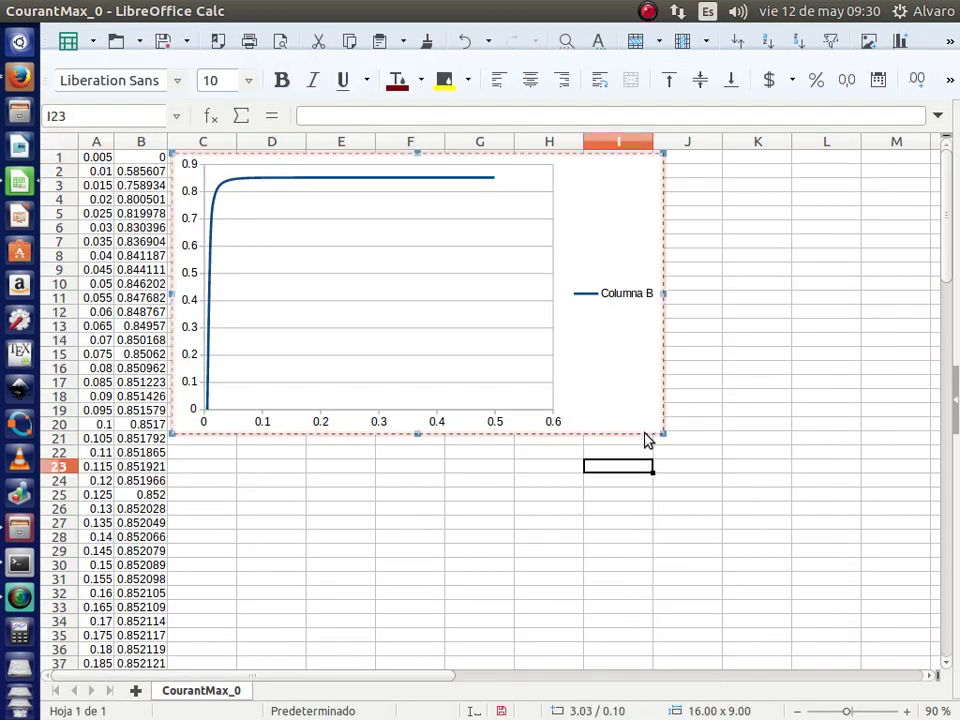
pyautogui.moveTo(645, 436); pyautogui.dragTo(737, 526)
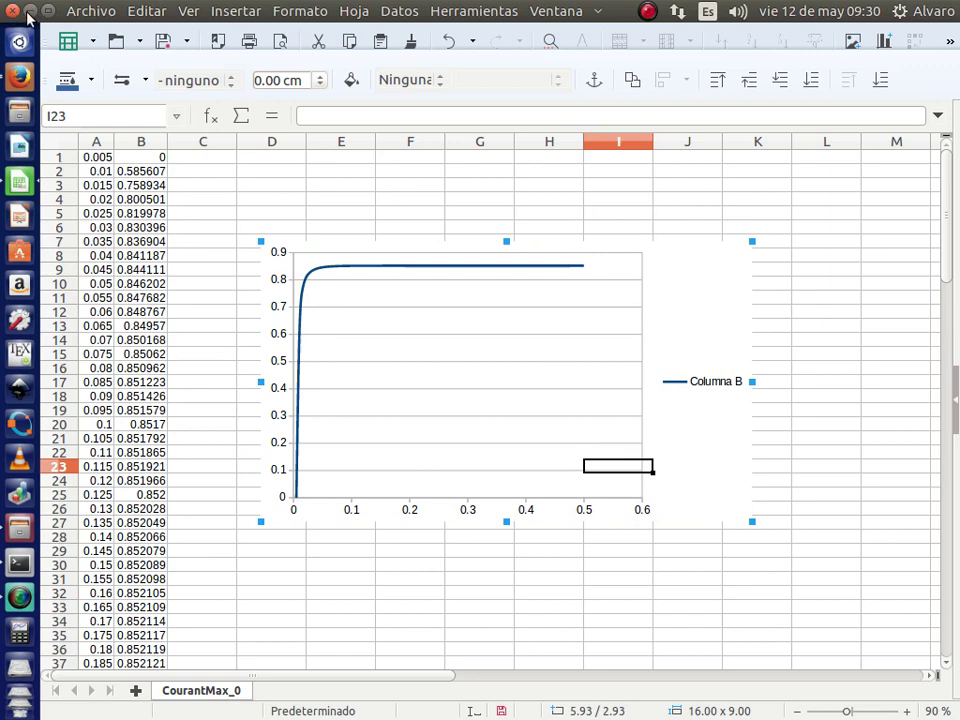
pyautogui.click(14, 11)
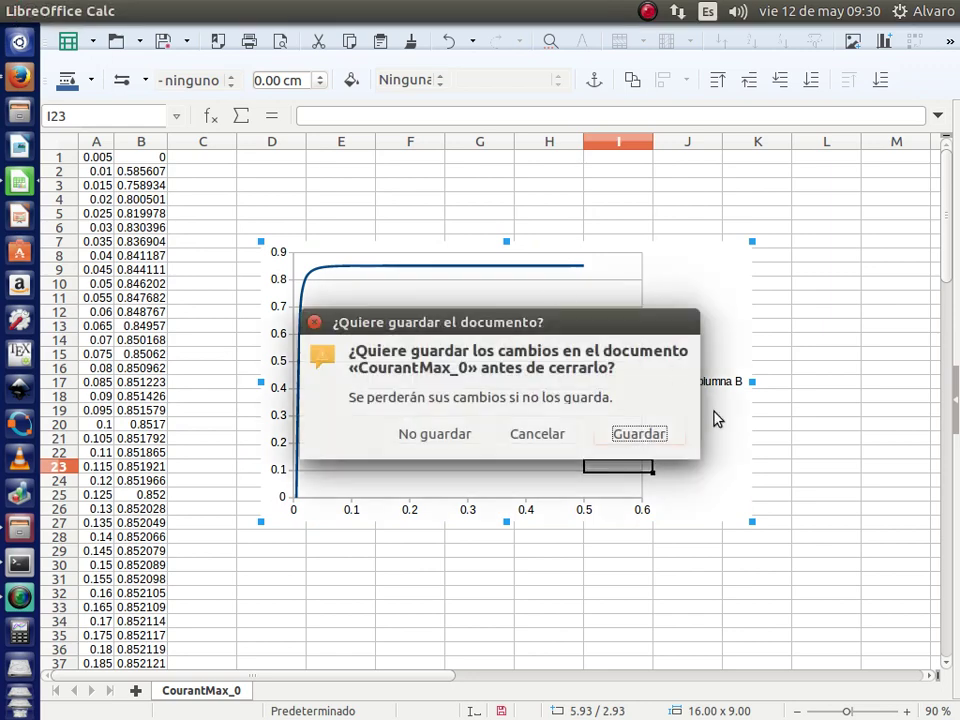
# - Discard the CourantMax_0 changes with No guardar and switch windows with Alt+Tab
pyautogui.click(449, 435)
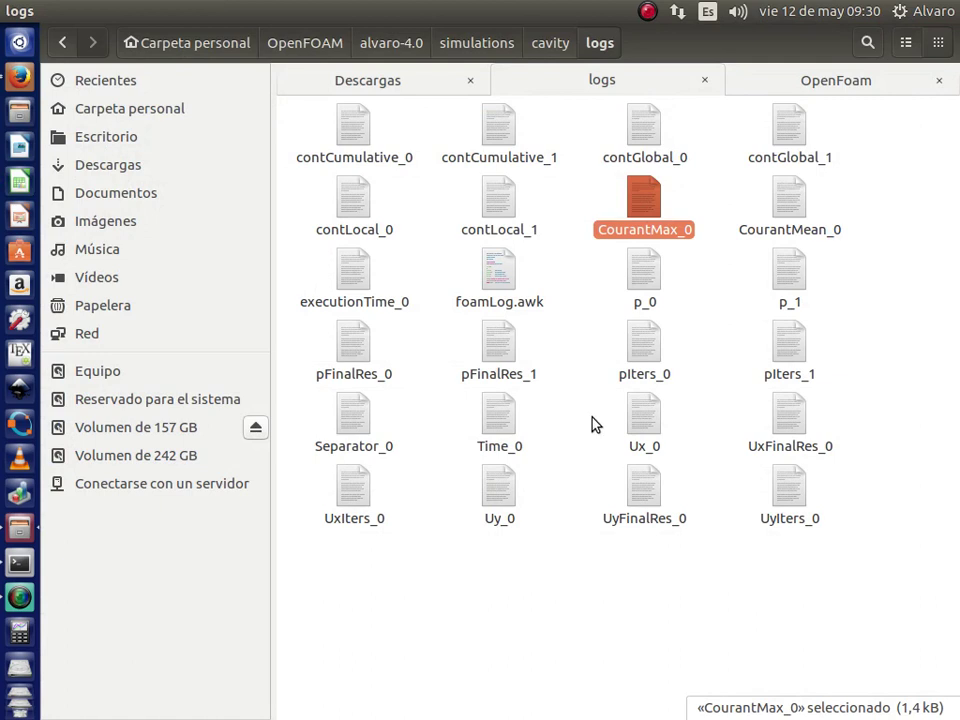
pyautogui.hotkey('alt', 'Tab')
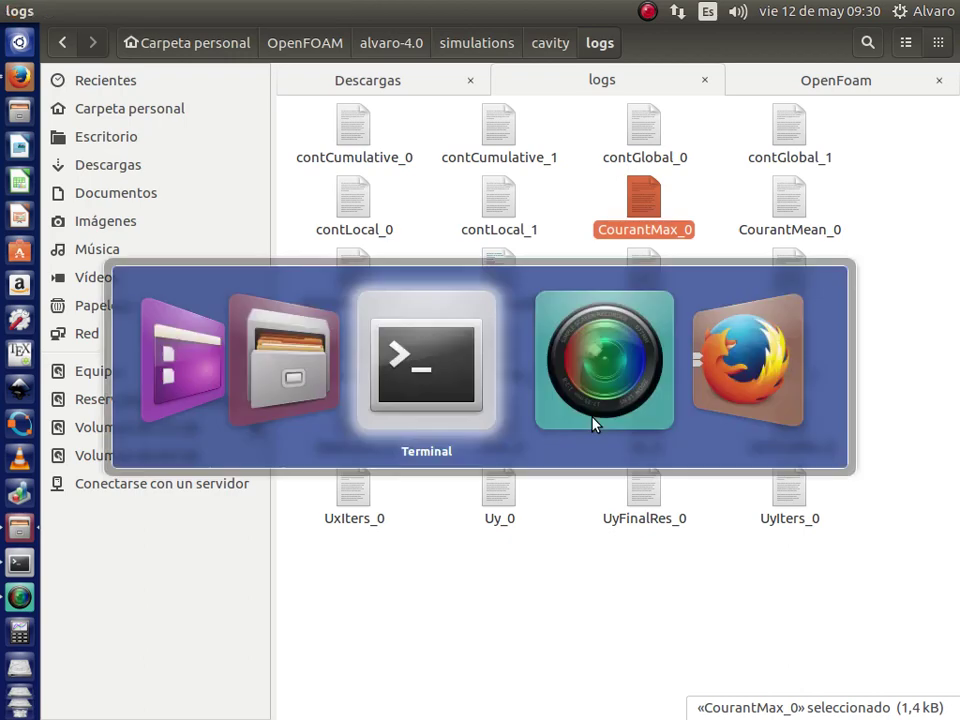